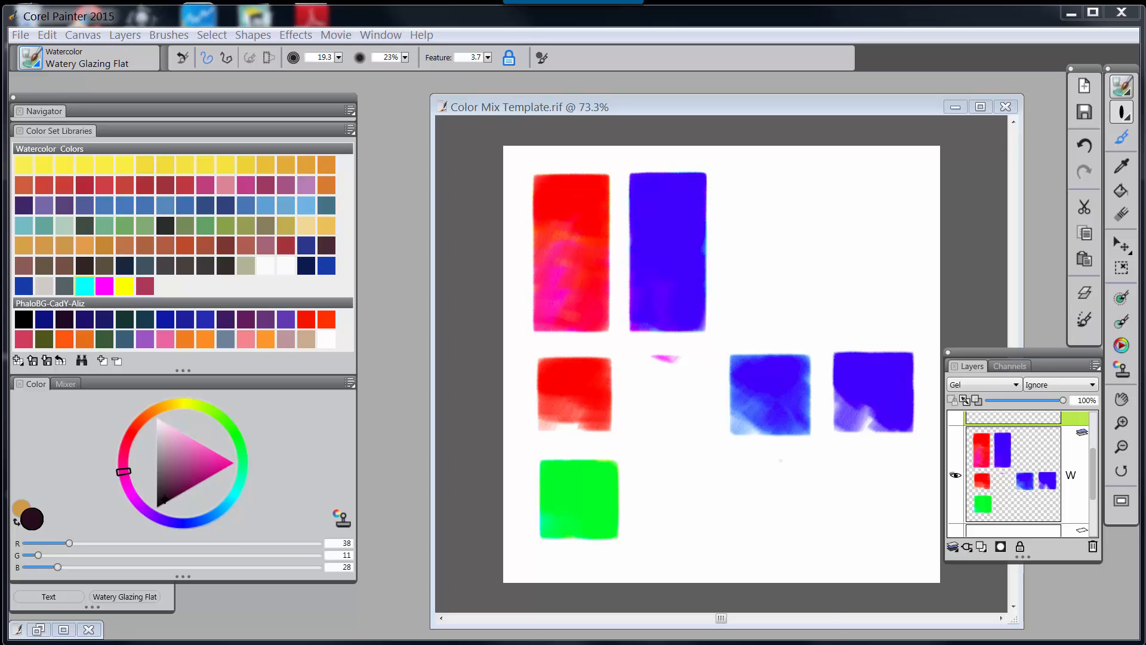
# Step: Hide the layer of large color tests, show the six-swatch layer instead, and display the selection marquee of the square grid
pyautogui.click(956, 476)
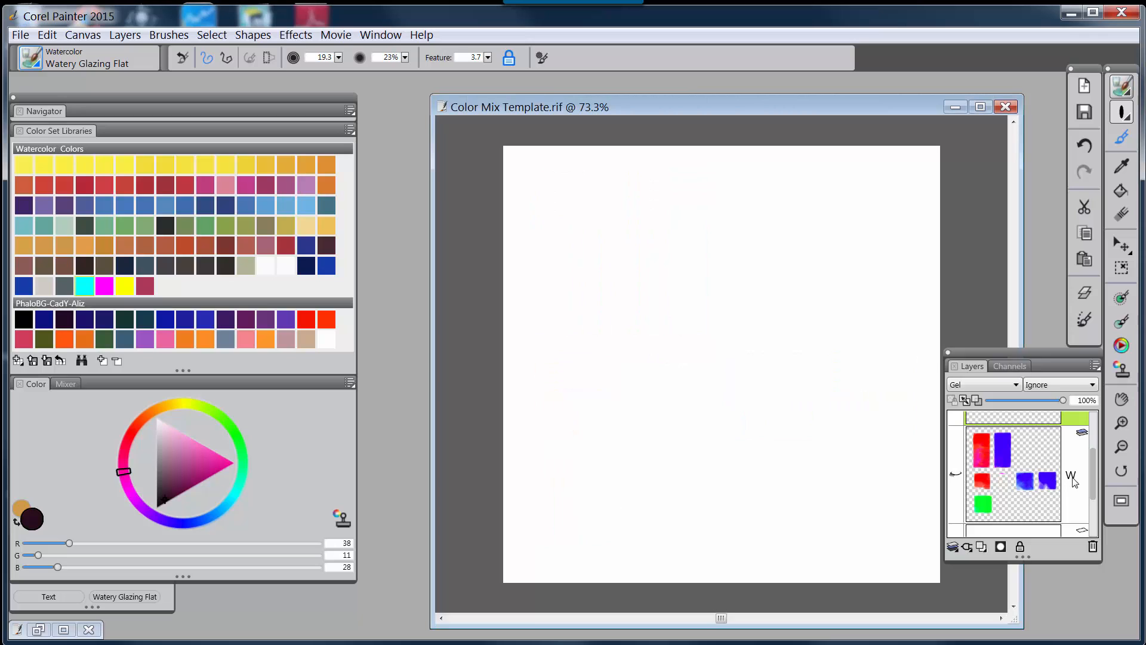
pyautogui.moveTo(1090, 483); pyautogui.dragTo(1104, 449)
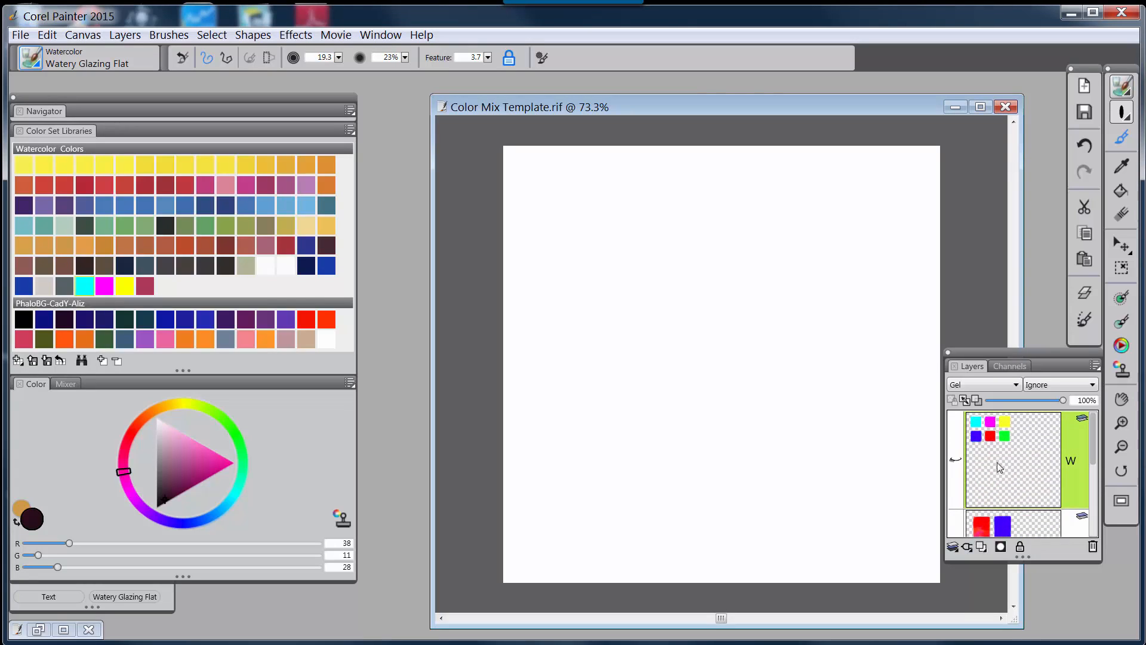
pyautogui.click(955, 460)
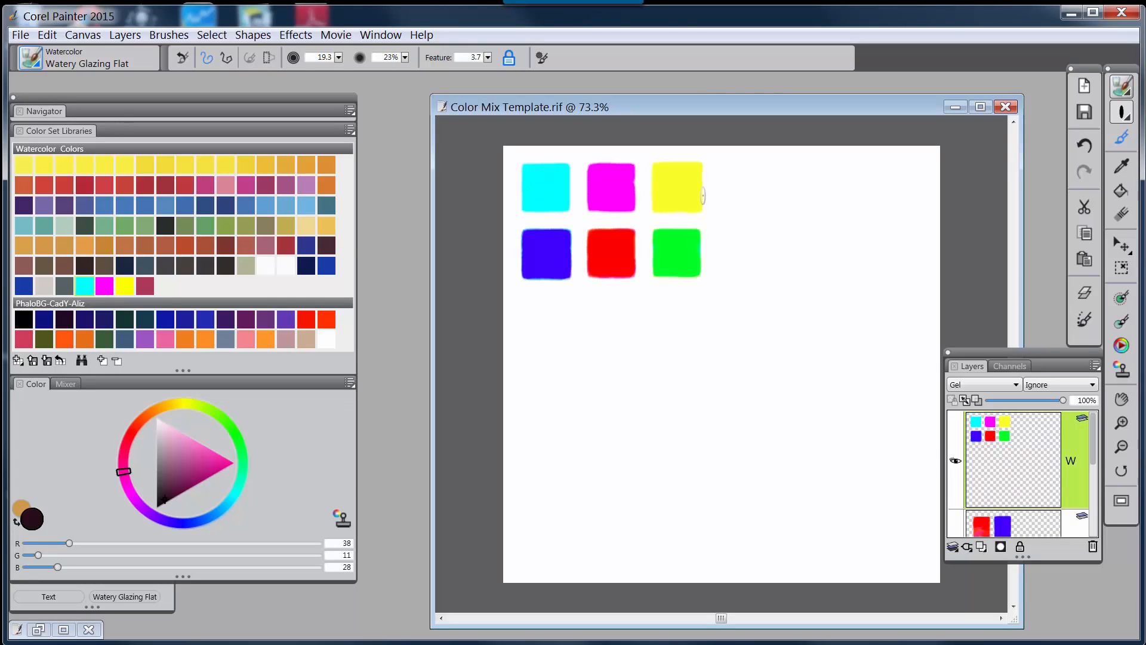
pyautogui.click(216, 36)
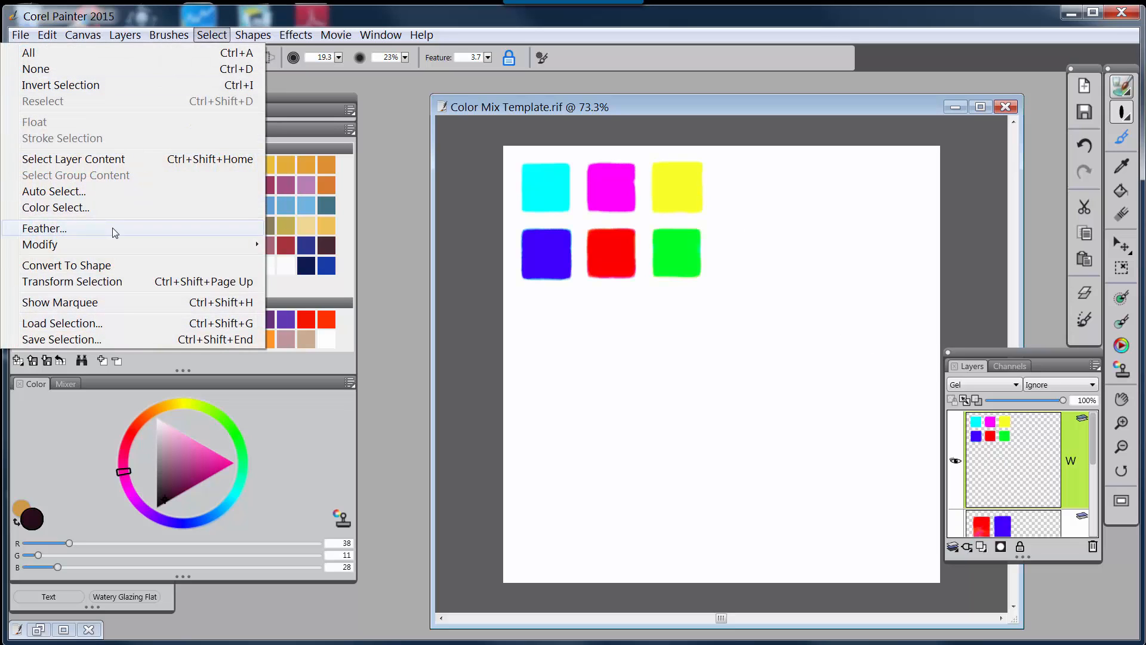
pyautogui.click(77, 303)
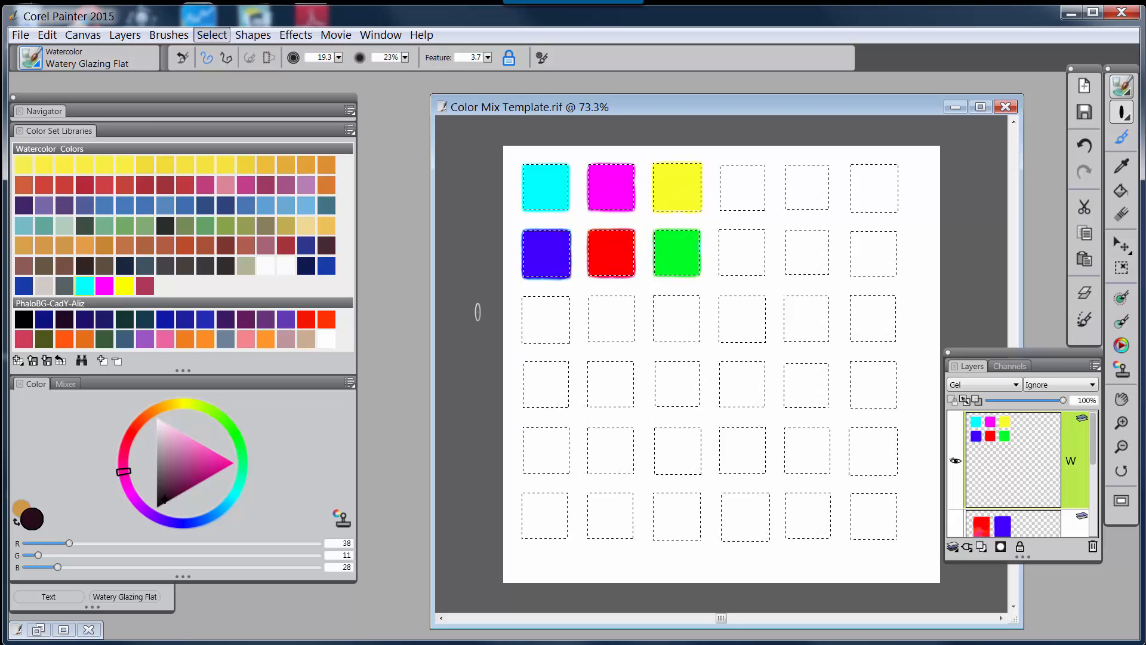
# Step: Mix the sampled blue with black in the third row's first square and paint the sampled mixture in the square below
pyautogui.keyDown('alt'); pyautogui.click(555, 251); pyautogui.keyUp('alt')
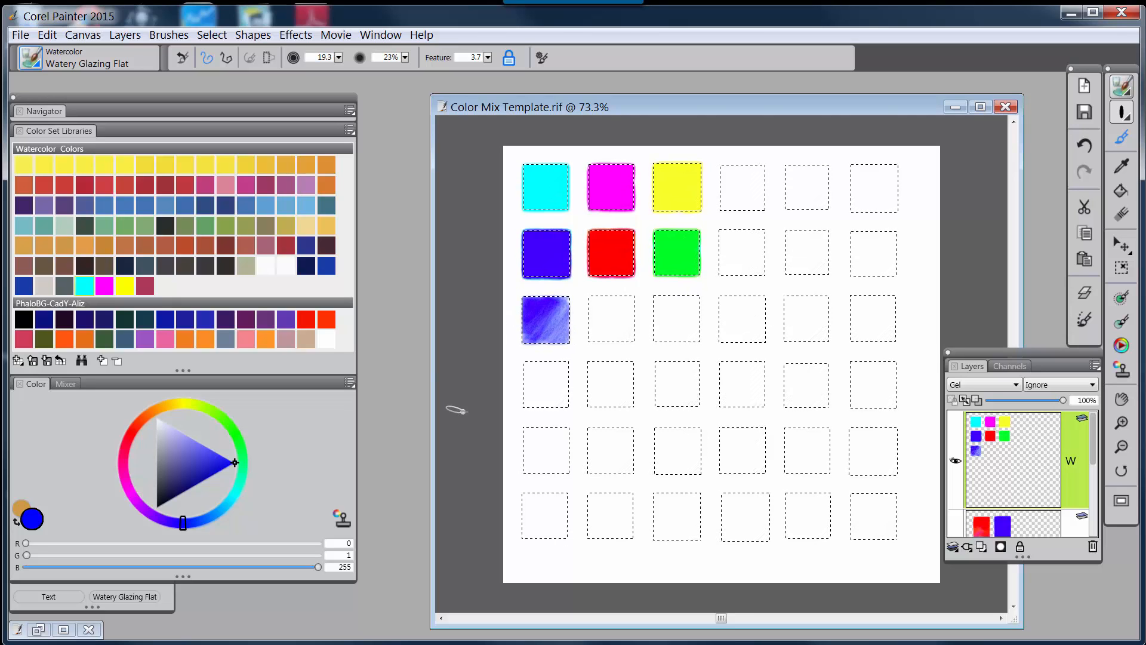
pyautogui.moveTo(185, 466); pyautogui.dragTo(157, 508)
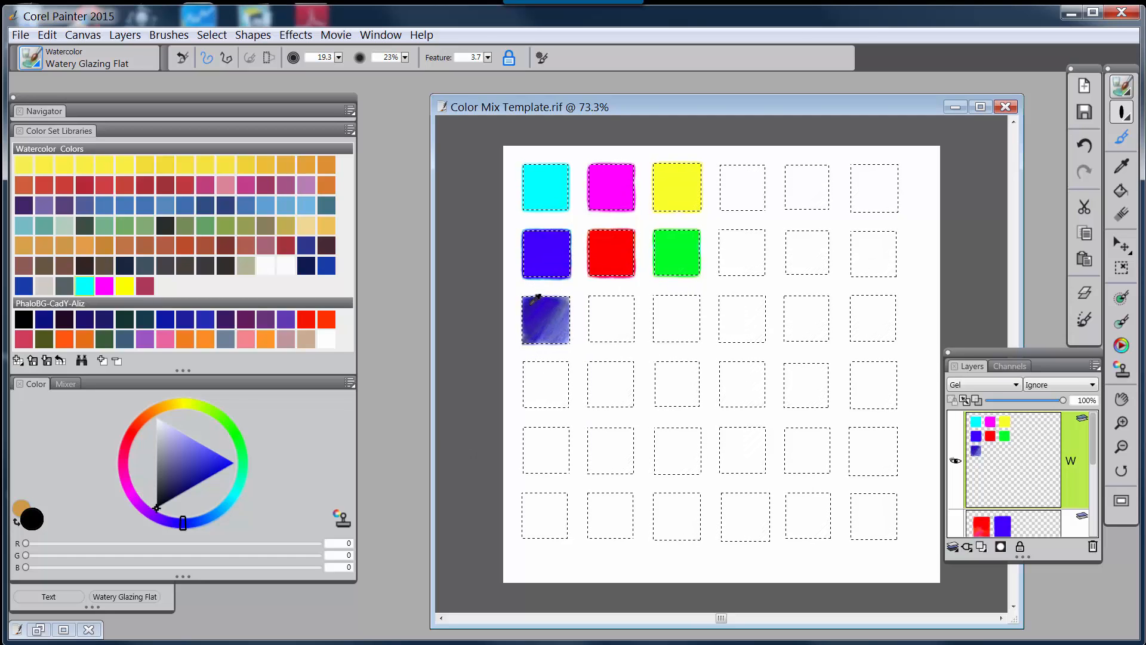
pyautogui.keyDown('alt'); pyautogui.click(537, 299); pyautogui.keyUp('alt')
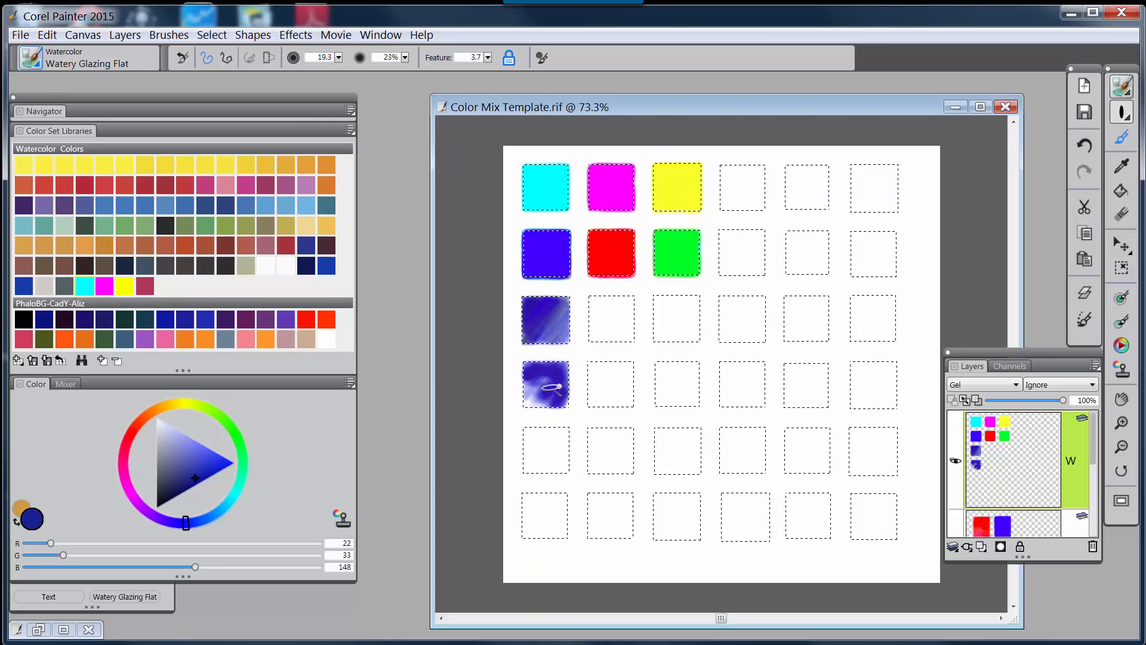
pyautogui.hotkey('ctrl', 'z')
pyautogui.keyDown('alt'); pyautogui.click(557, 308); pyautogui.keyUp('alt')
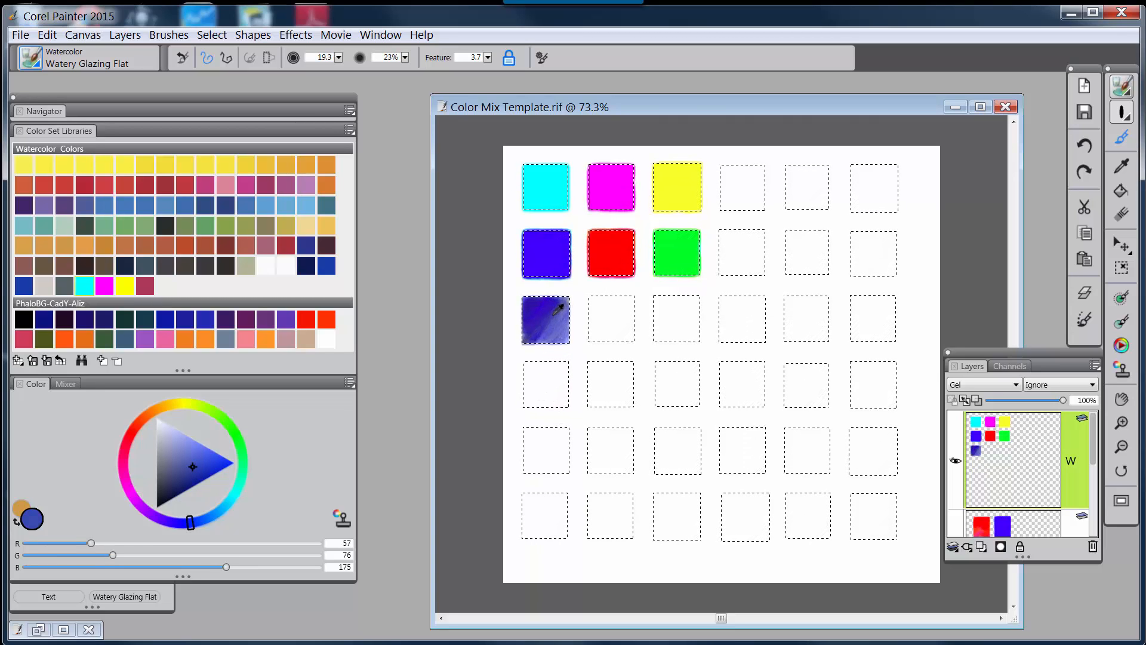
pyautogui.moveTo(525, 370); pyautogui.dragTo(524, 383)
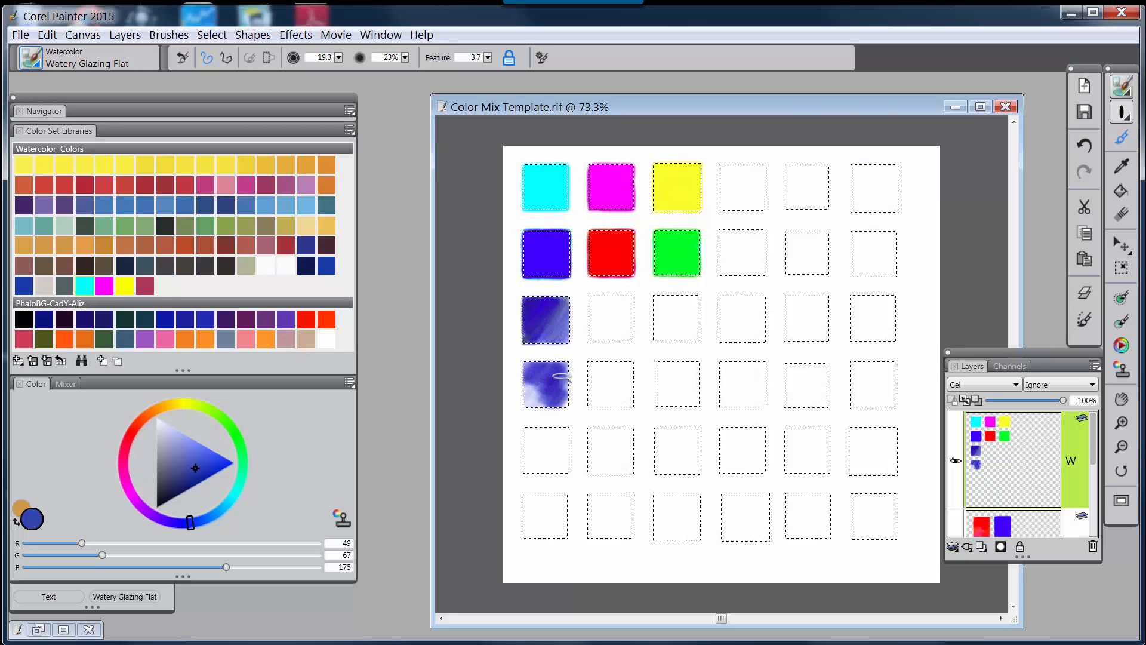
# Step: Mix the sampled red with black in the third row's second square and paint the sampled mixture in the square below
pyautogui.keyDown('alt'); pyautogui.click(617, 247); pyautogui.keyUp('alt')
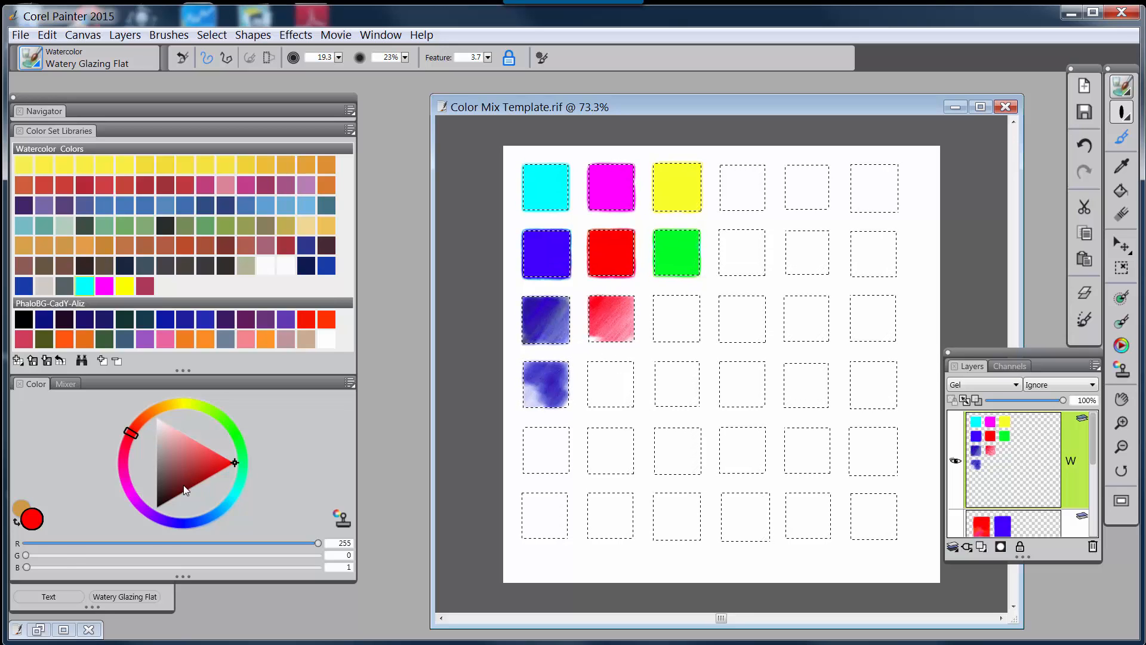
pyautogui.click(157, 508)
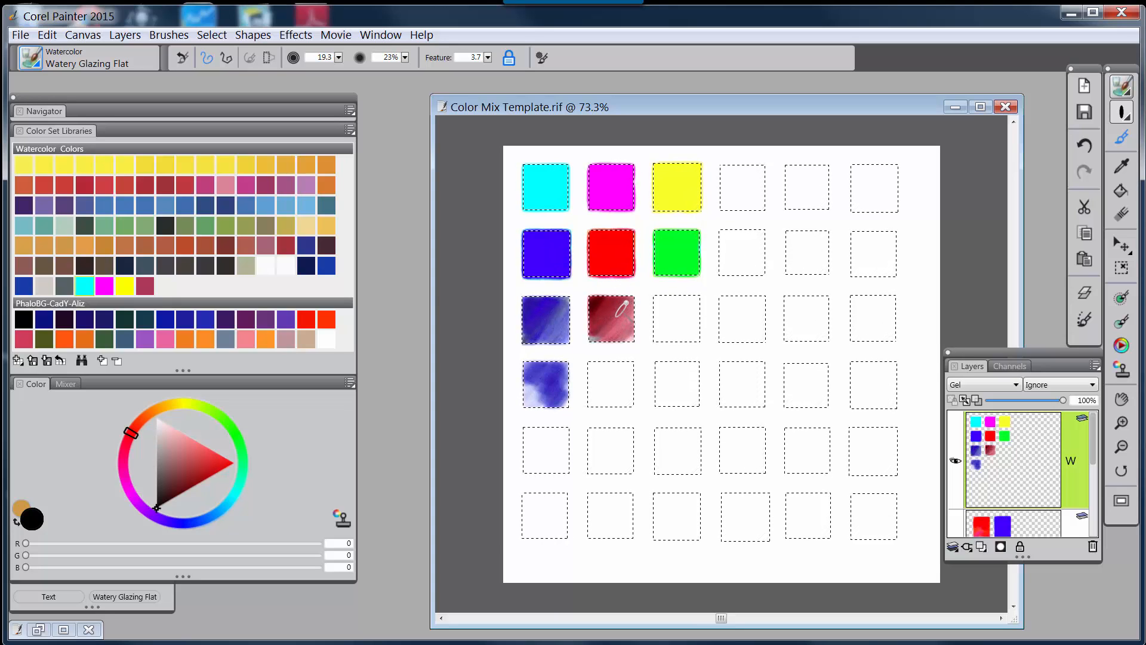
pyautogui.keyDown('alt'); pyautogui.click(613, 309); pyautogui.keyUp('alt')
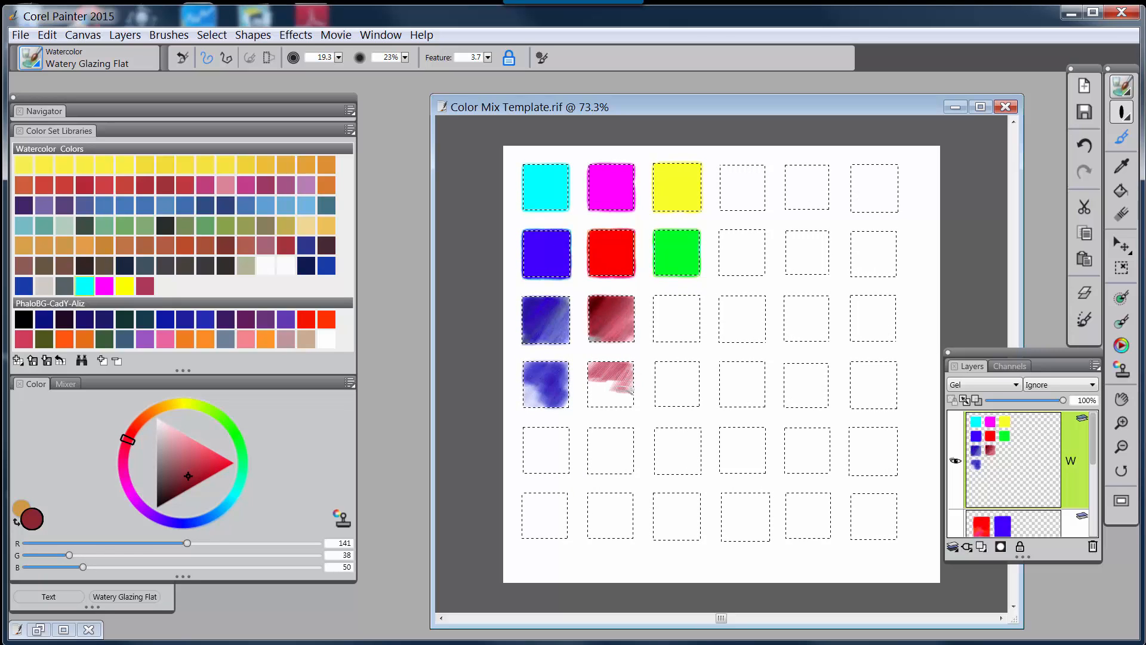
pyautogui.moveTo(630, 388)
pyautogui.mouseDown()
pyautogui.moveTo(600, 360)
pyautogui.moveTo(630, 356)
pyautogui.moveTo(648, 384)
pyautogui.moveTo(621, 373)
pyautogui.mouseUp()
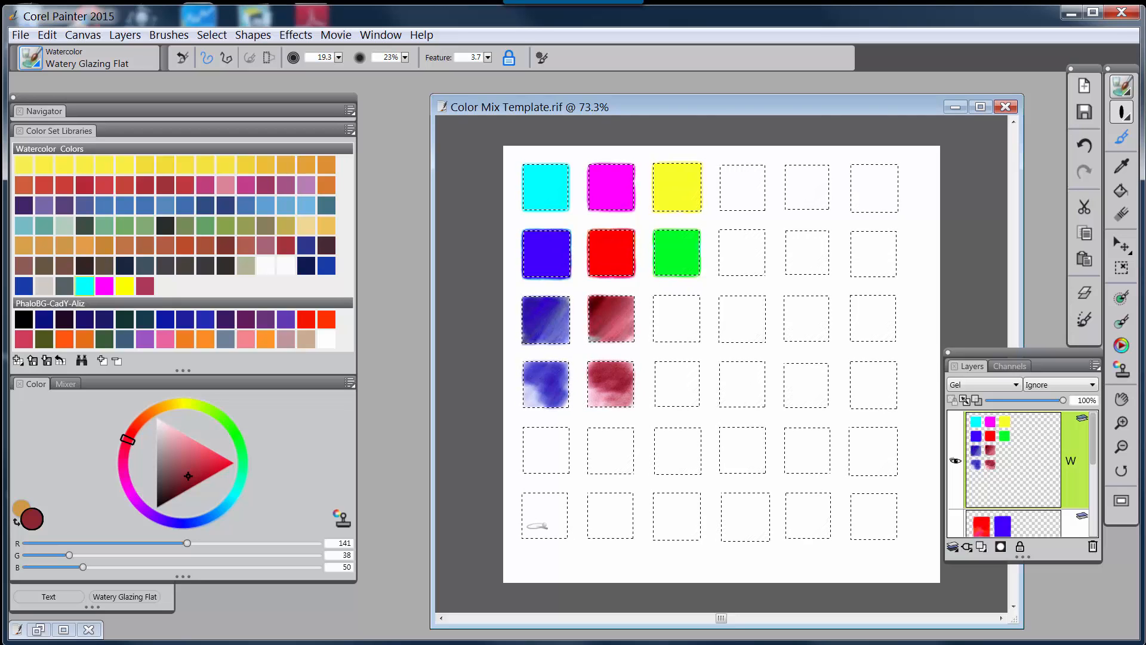
# Step: Mix the sampled green with black in the third row's third square and paint the sampled mixture in the square below
pyautogui.keyDown('alt'); pyautogui.click(676, 250); pyautogui.keyUp('alt')
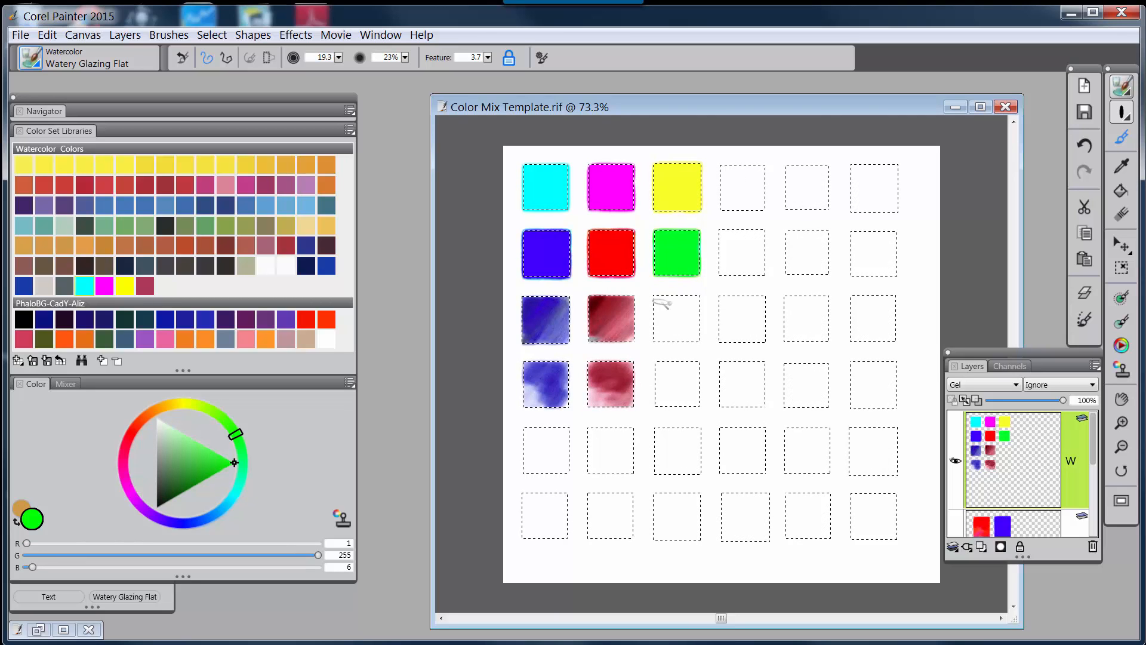
pyautogui.moveTo(655, 310)
pyautogui.mouseDown()
pyautogui.moveTo(697, 294)
pyautogui.moveTo(672, 344)
pyautogui.moveTo(686, 349)
pyautogui.mouseUp()
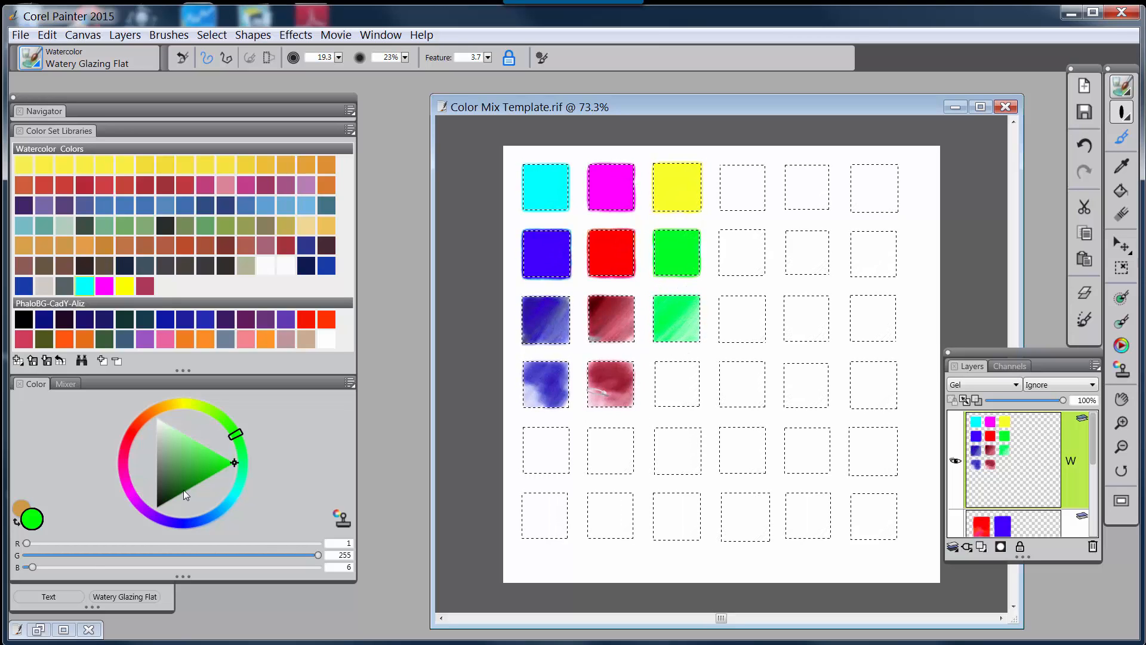
pyautogui.moveTo(183, 489); pyautogui.dragTo(156, 508)
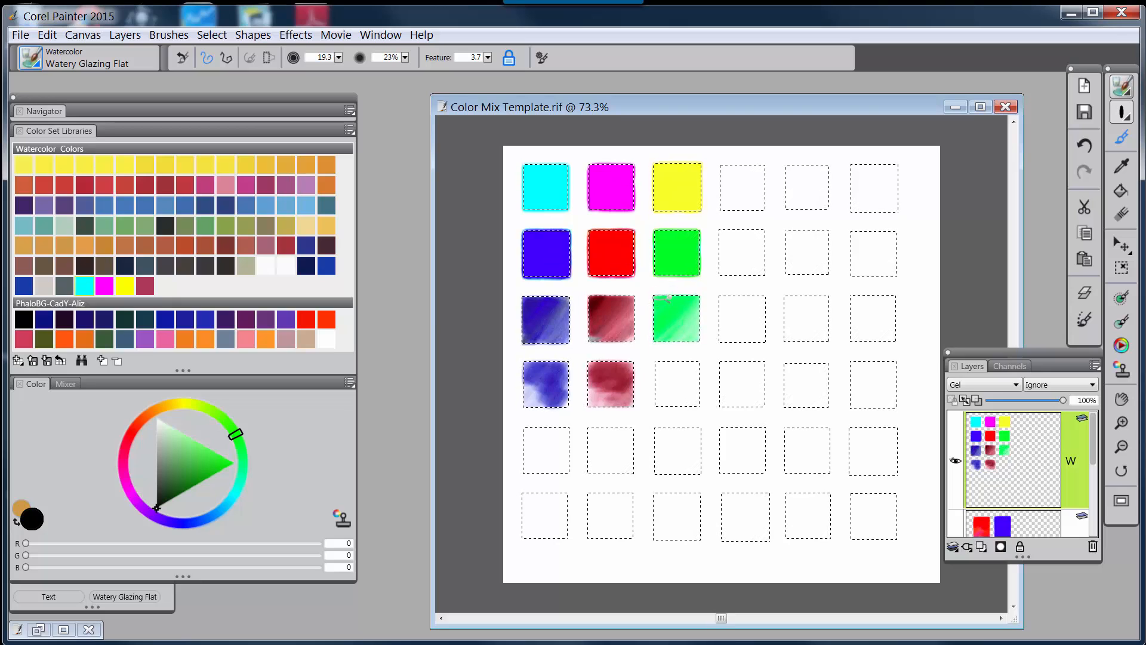
pyautogui.moveTo(664, 293)
pyautogui.mouseDown()
pyautogui.moveTo(653, 319)
pyautogui.moveTo(689, 294)
pyautogui.moveTo(650, 348)
pyautogui.moveTo(692, 305)
pyautogui.moveTo(667, 349)
pyautogui.moveTo(715, 313)
pyautogui.moveTo(674, 347)
pyautogui.mouseUp()
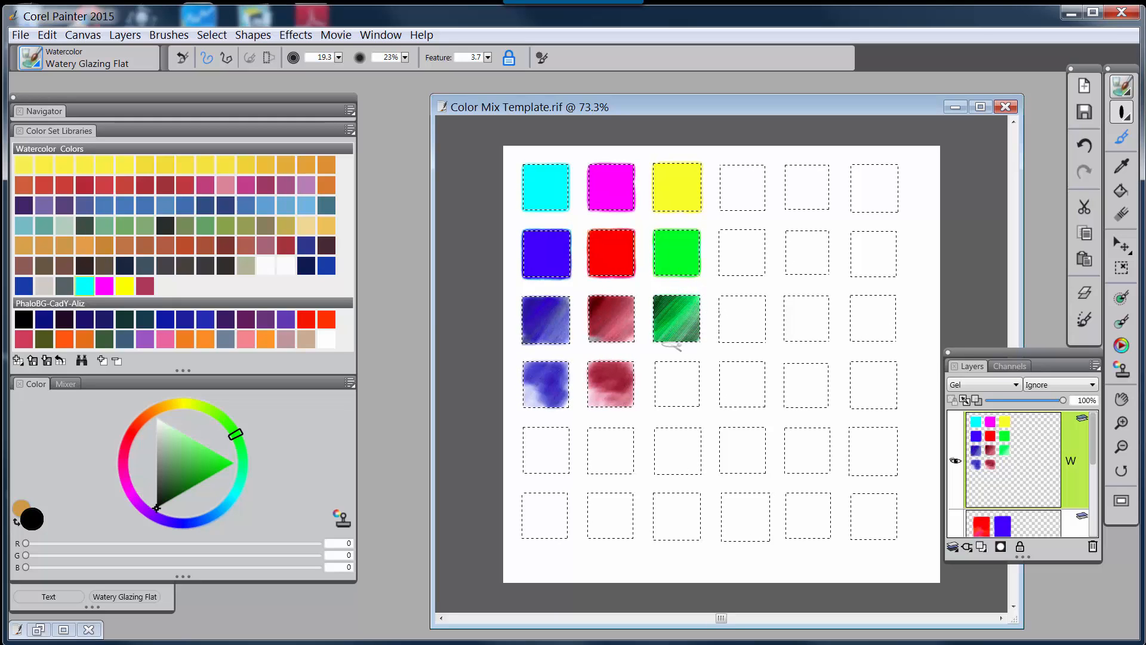
pyautogui.keyDown('alt'); pyautogui.click(688, 316); pyautogui.keyUp('alt')
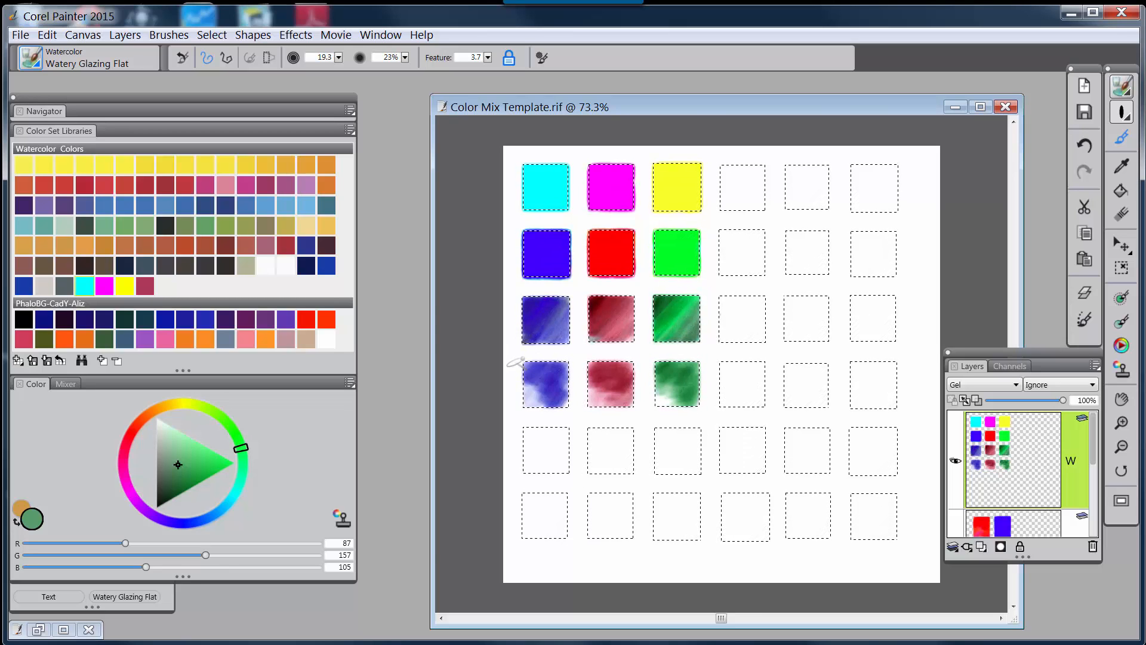
# Step: Glaze black over the blue mixture in the third row and paint the darker sample over the blue square below
pyautogui.moveTo(177, 473); pyautogui.dragTo(121, 567)
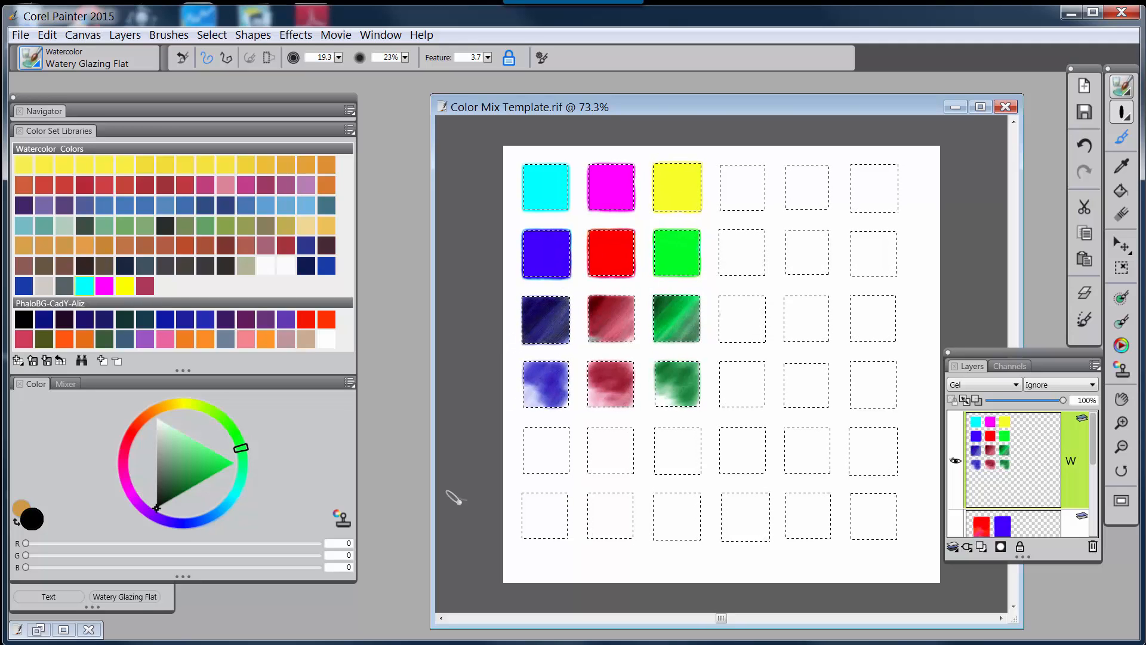
pyautogui.keyDown('alt'); pyautogui.click(570, 324); pyautogui.keyUp('alt')
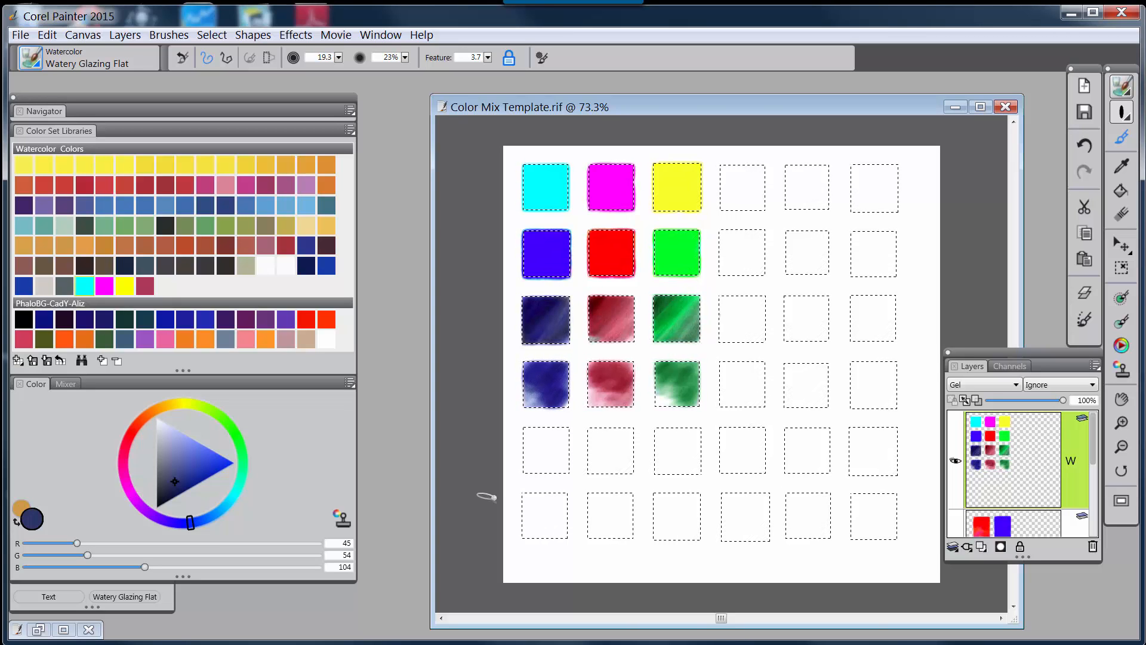
# Step: Glaze yellow over the fourth row's dark blue square, and paint the sampled olive mixture glazed with cyan in the square below
pyautogui.keyDown('alt'); pyautogui.click(680, 183); pyautogui.keyUp('alt')
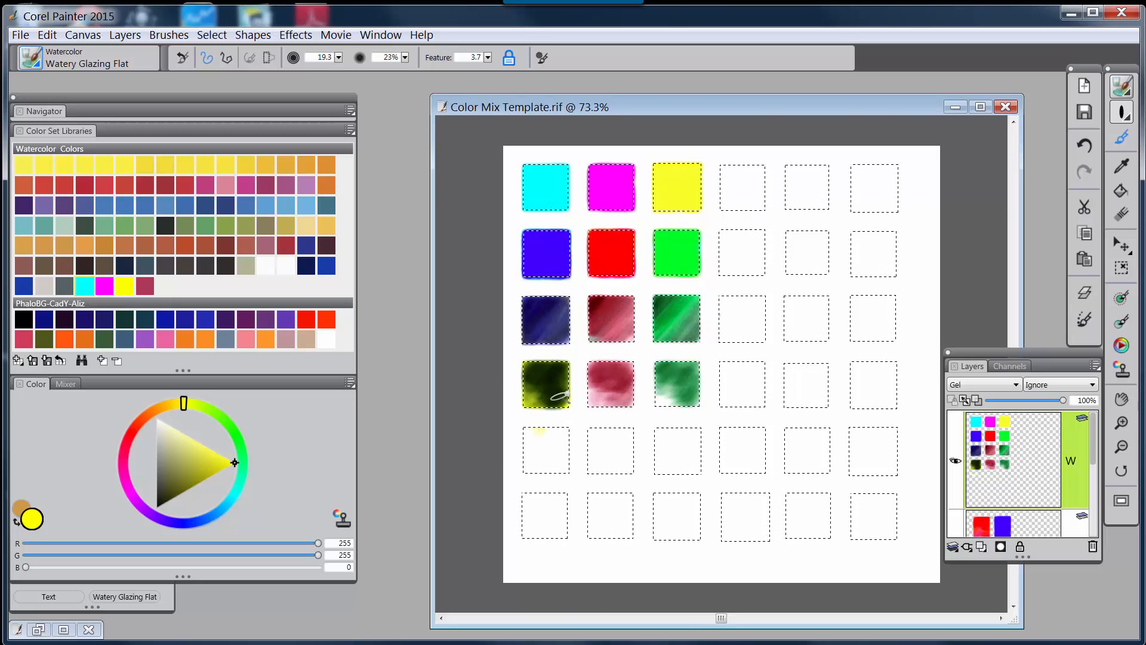
pyautogui.keyDown('alt'); pyautogui.click(556, 374); pyautogui.keyUp('alt')
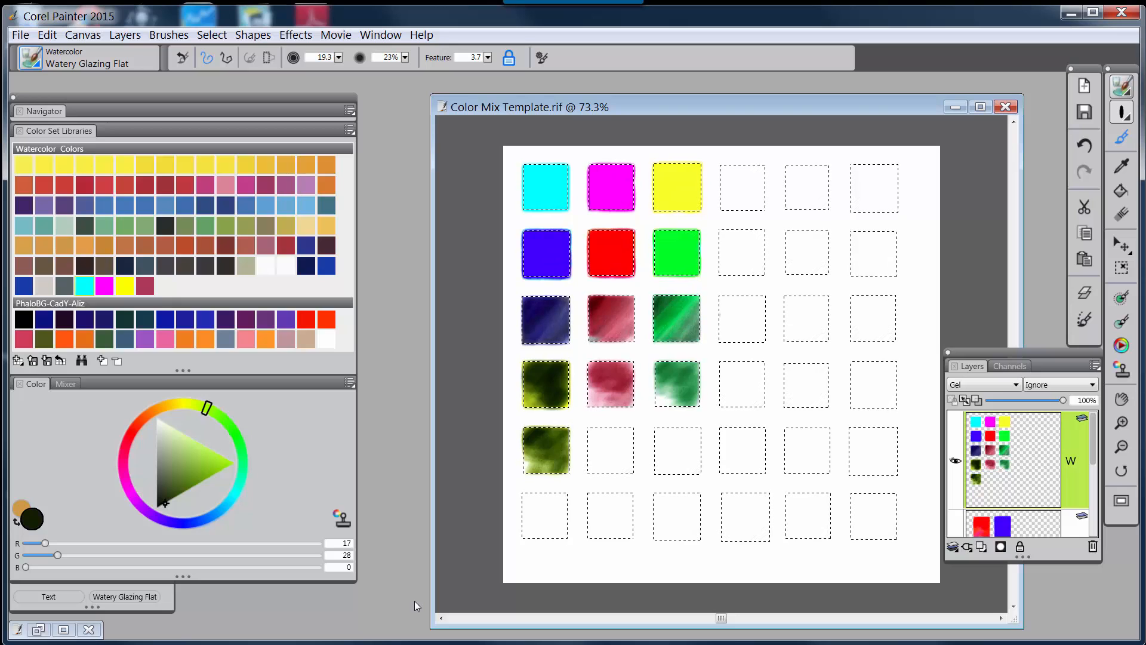
pyautogui.keyDown('alt'); pyautogui.click(540, 182); pyautogui.keyUp('alt')
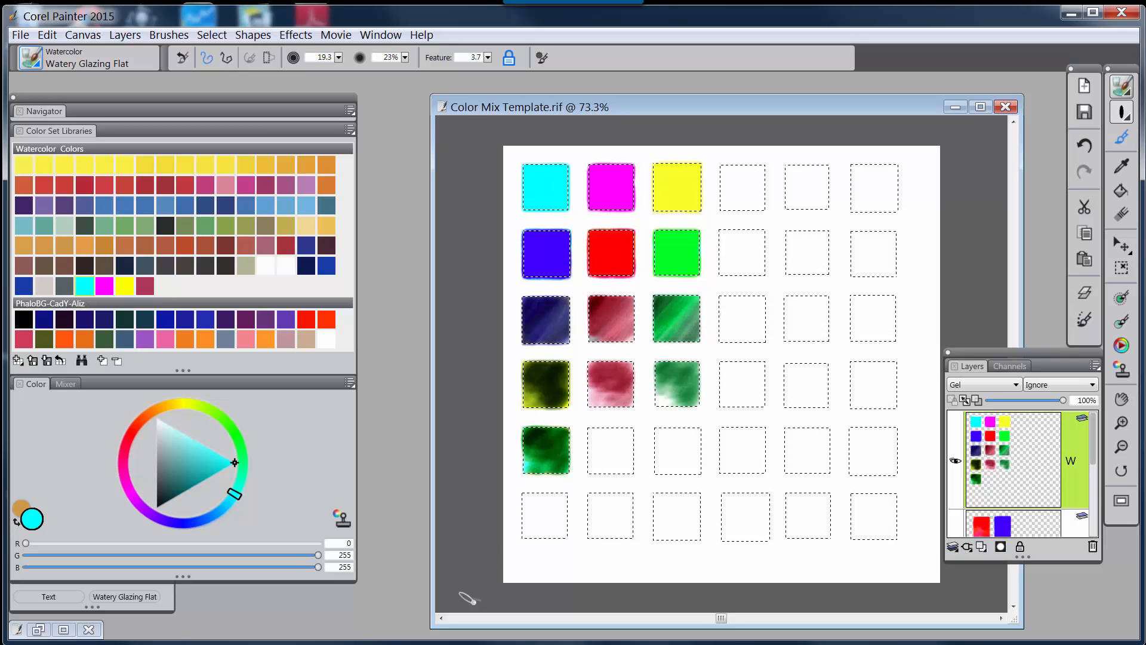
# Step: Try glazing the fourth row's dark olive over the green square below and testing the sampled mixture in the sixth row
pyautogui.keyDown('alt'); pyautogui.click(547, 384); pyautogui.keyUp('alt')
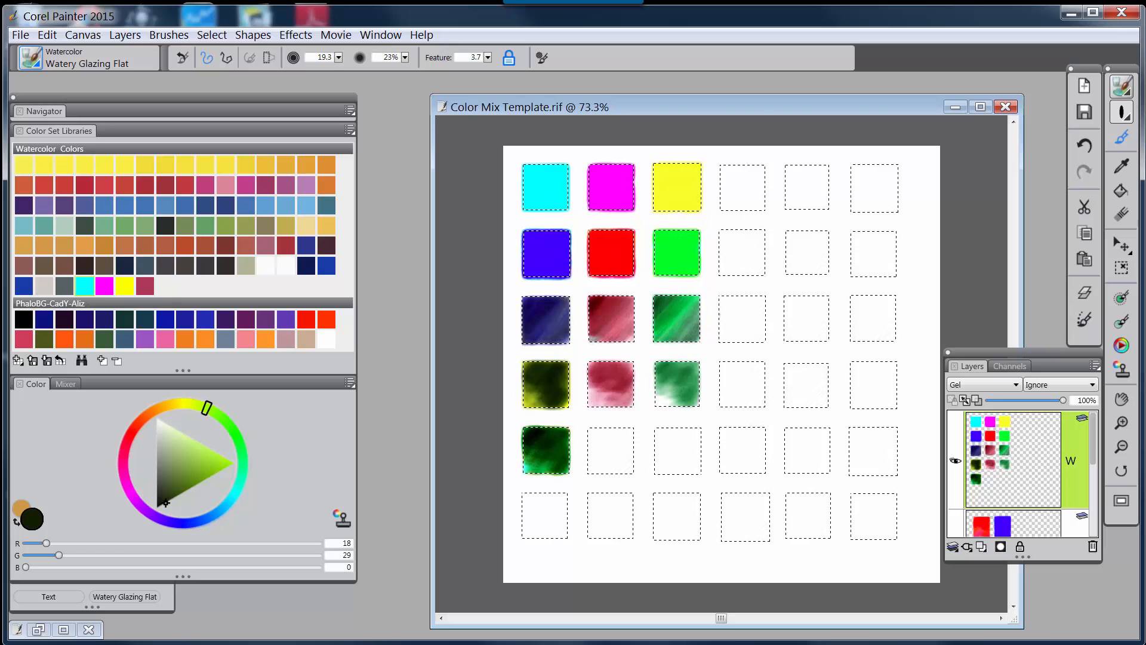
pyautogui.keyDown('alt'); pyautogui.click(553, 432); pyautogui.keyUp('alt')
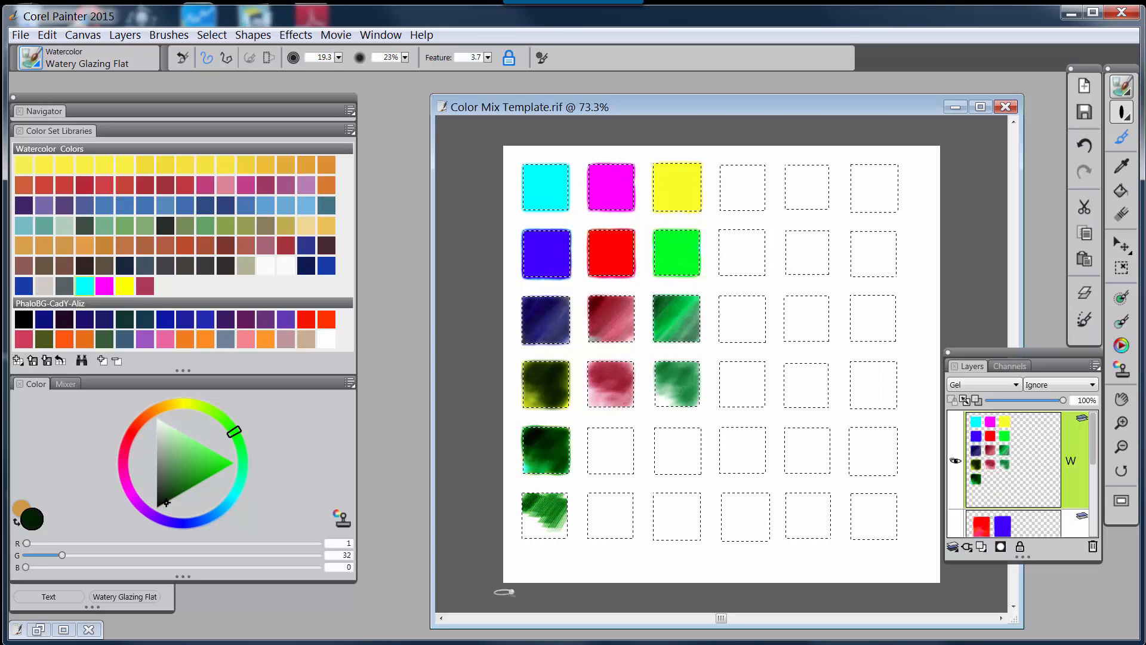
pyautogui.hotkey('ctrl', 'z')
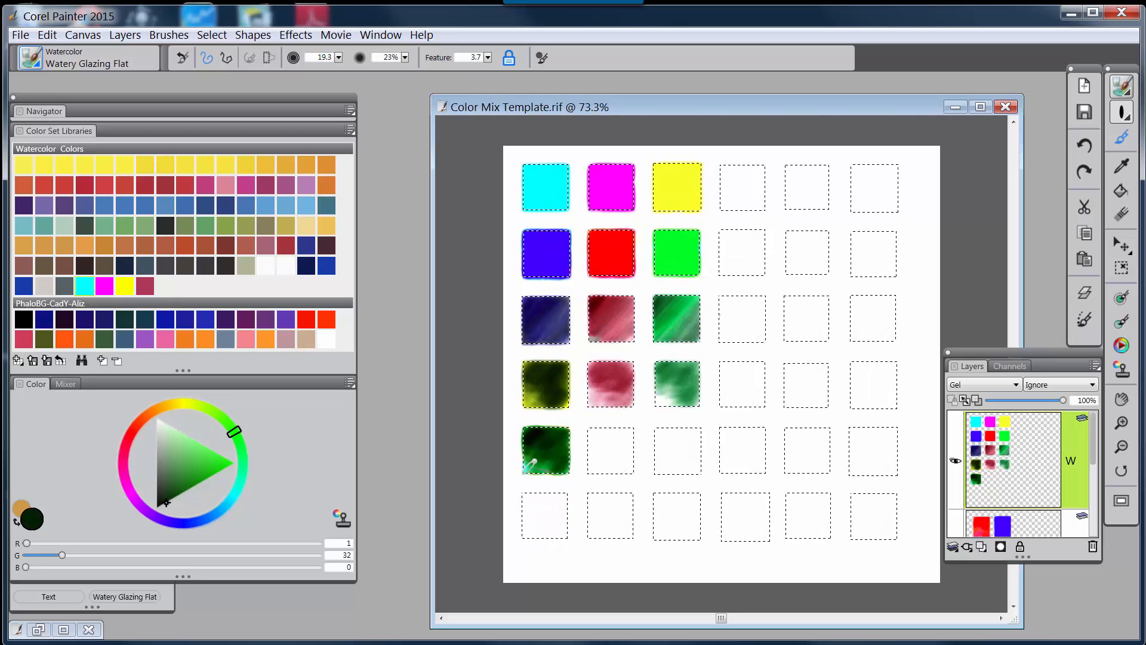
# Step: Try glazing the sampled magenta over the fifth row's dark green square and testing the sampled mixture in the square below
pyautogui.keyDown('alt'); pyautogui.click(614, 185); pyautogui.keyUp('alt')
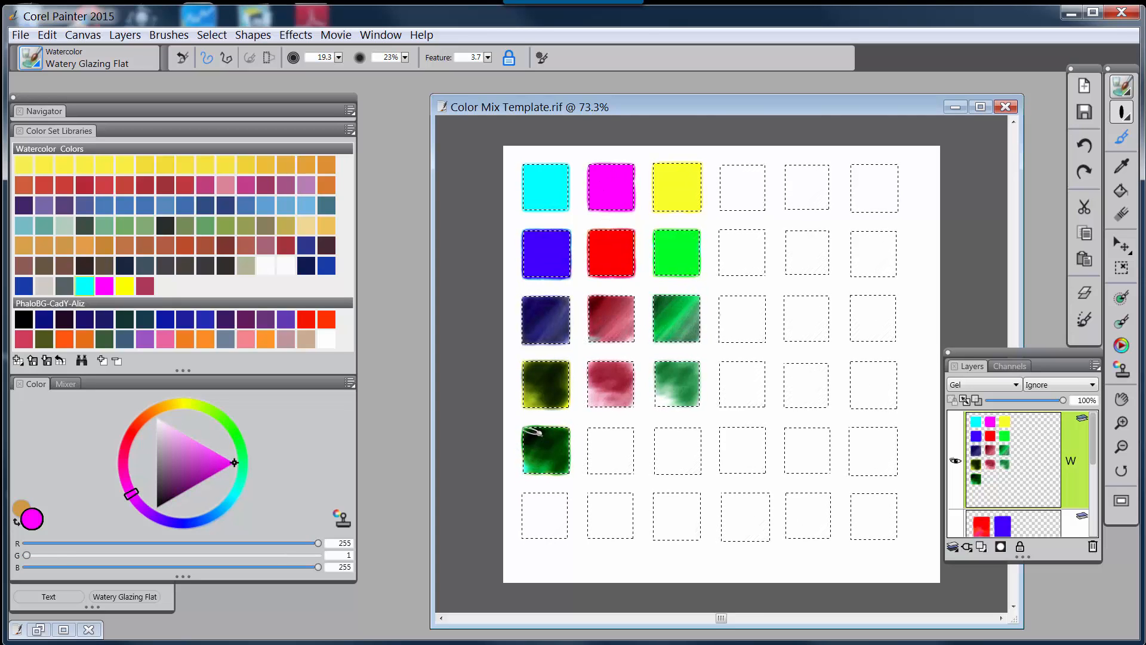
pyautogui.moveTo(541, 434); pyautogui.dragTo(529, 441)
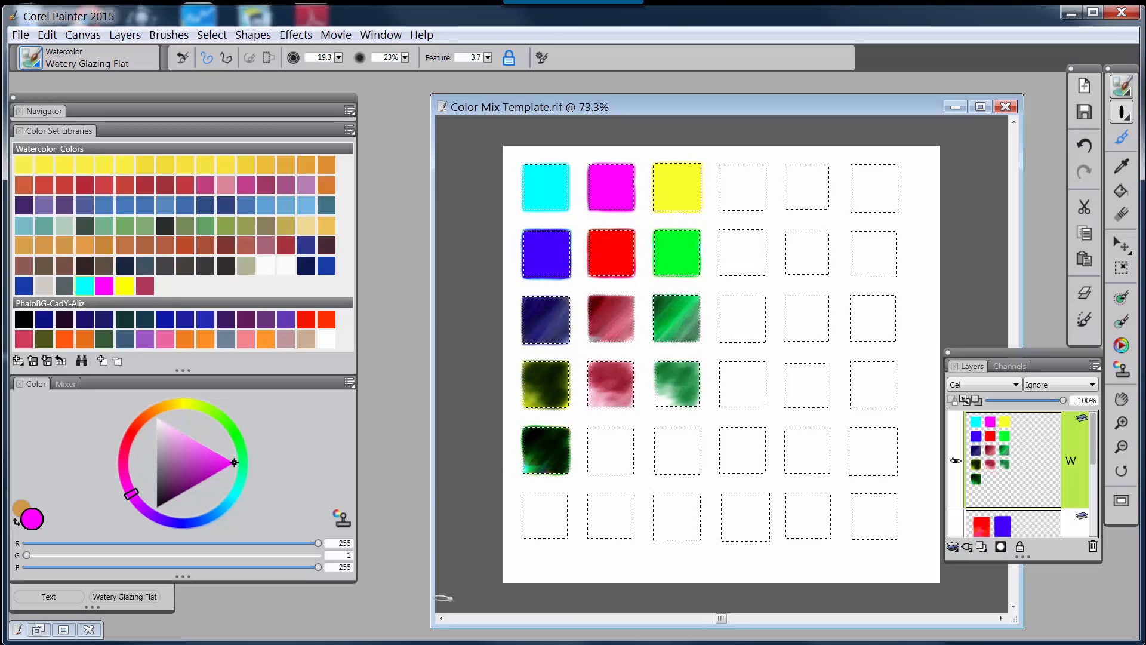
pyautogui.keyDown('alt'); pyautogui.click(551, 434); pyautogui.keyUp('alt')
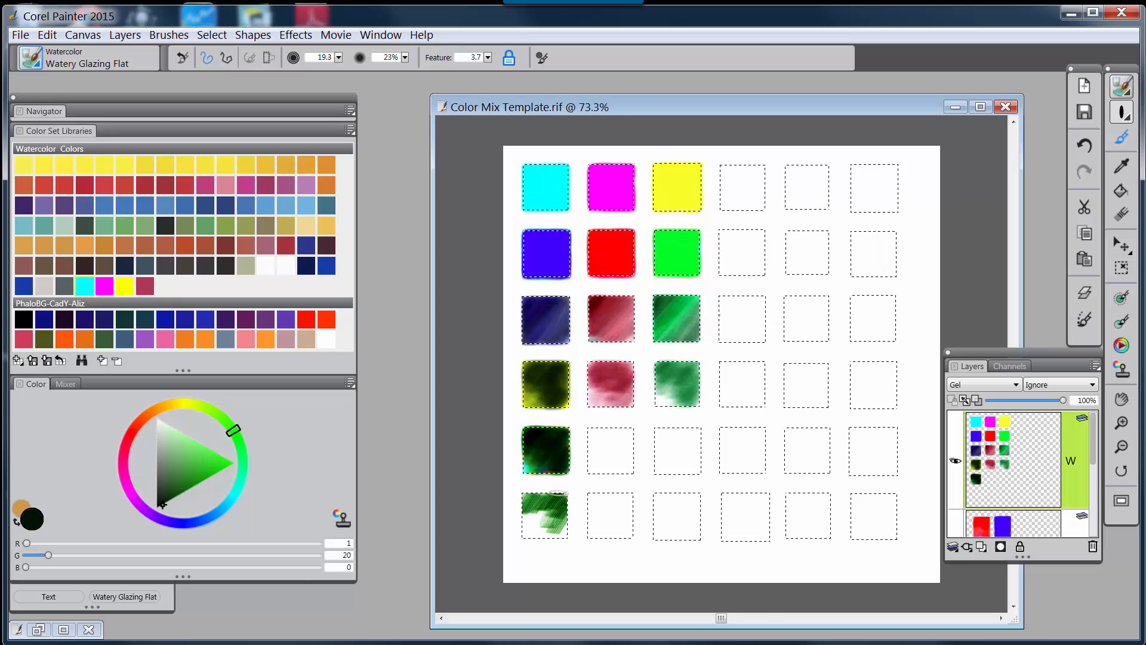
pyautogui.hotkey('ctrl', 'z')
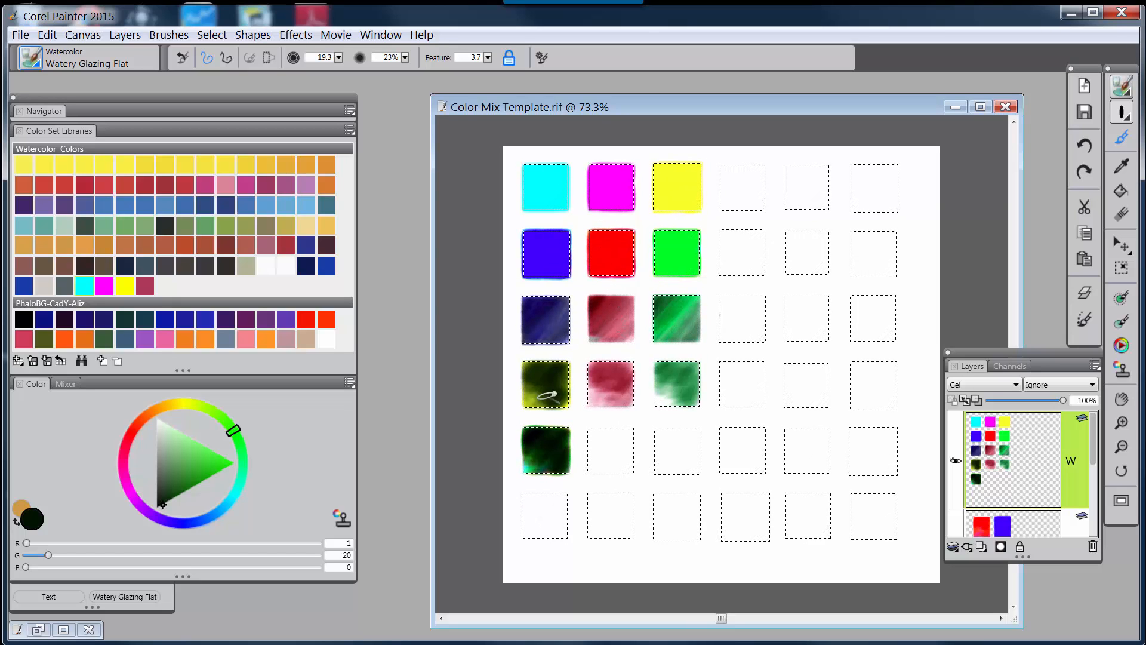
# Step: Try glazing the sampled red over the fifth row's dark green square and testing the mixture below, and undo these strokes
pyautogui.keyDown('alt'); pyautogui.click(615, 245); pyautogui.keyUp('alt')
pyautogui.moveTo(533, 438); pyautogui.dragTo(519, 440)
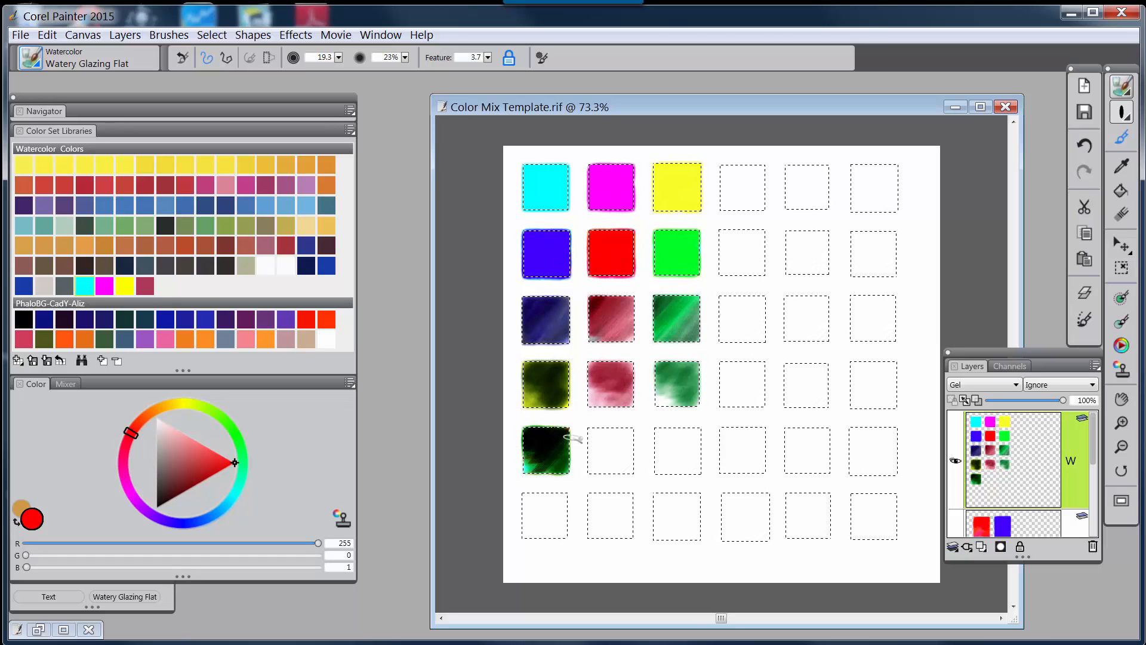
pyautogui.moveTo(567, 463); pyautogui.dragTo(525, 460)
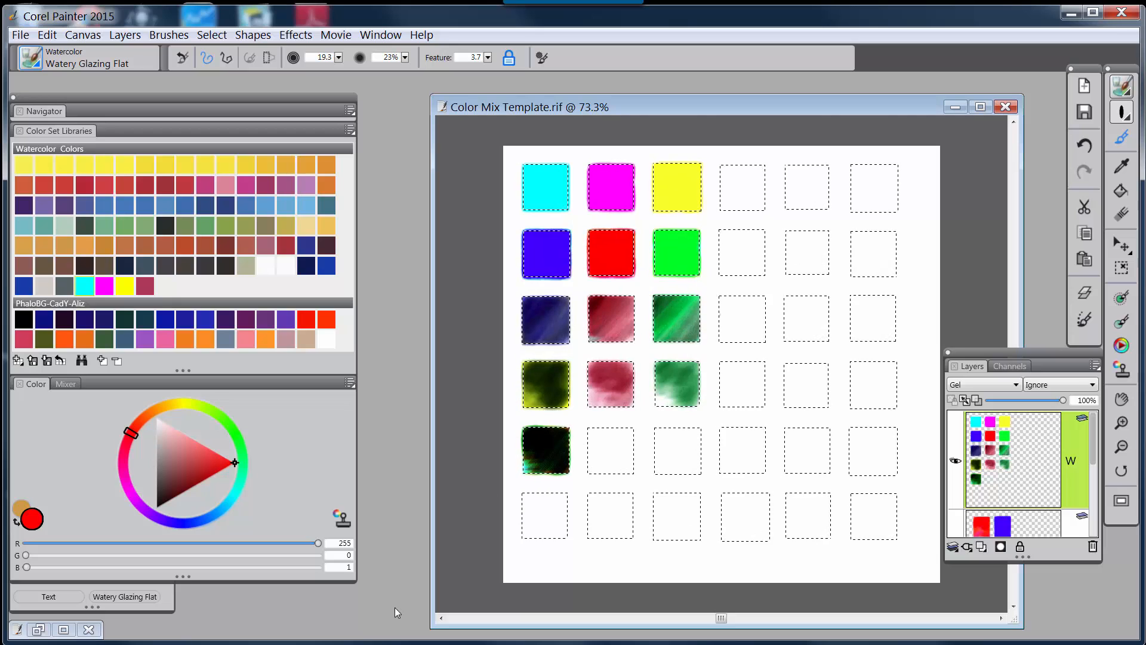
pyautogui.keyDown('alt'); pyautogui.click(547, 437); pyautogui.keyUp('alt')
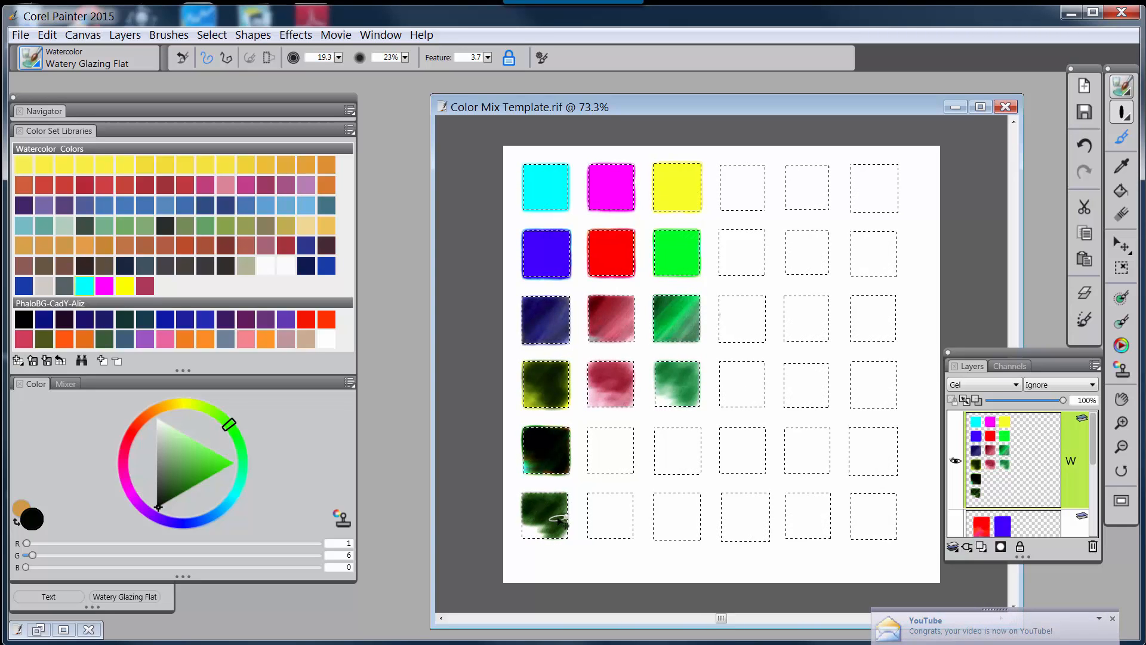
pyautogui.hotkey('ctrl', 'z')
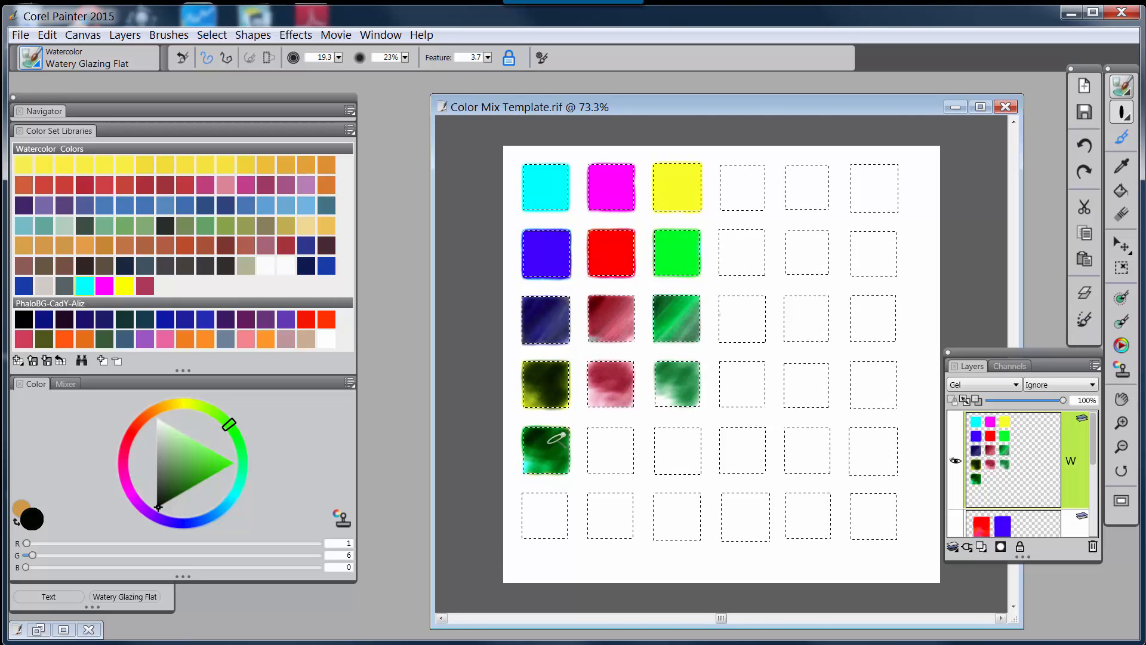
# Step: Glaze the sampled red over the fifth row's green square, and paint the sampled olive mixture in the square below
pyautogui.keyDown('alt'); pyautogui.click(614, 248); pyautogui.keyUp('alt')
pyautogui.moveTo(541, 431); pyautogui.dragTo(517, 443)
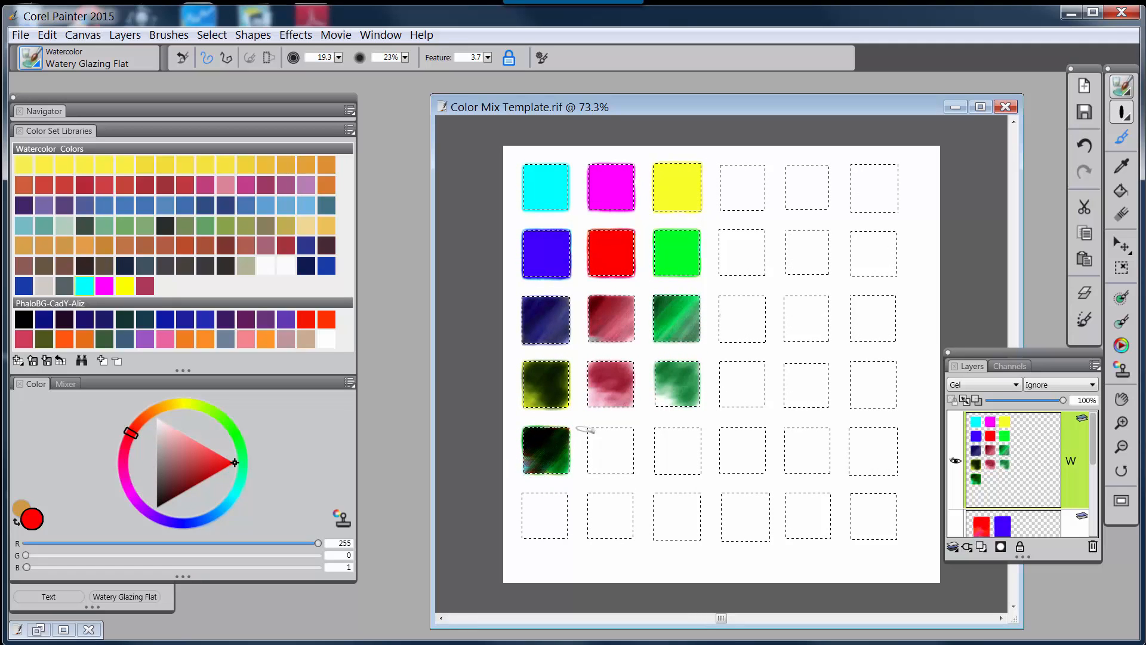
pyautogui.keyDown('alt'); pyautogui.click(535, 456); pyautogui.keyUp('alt')
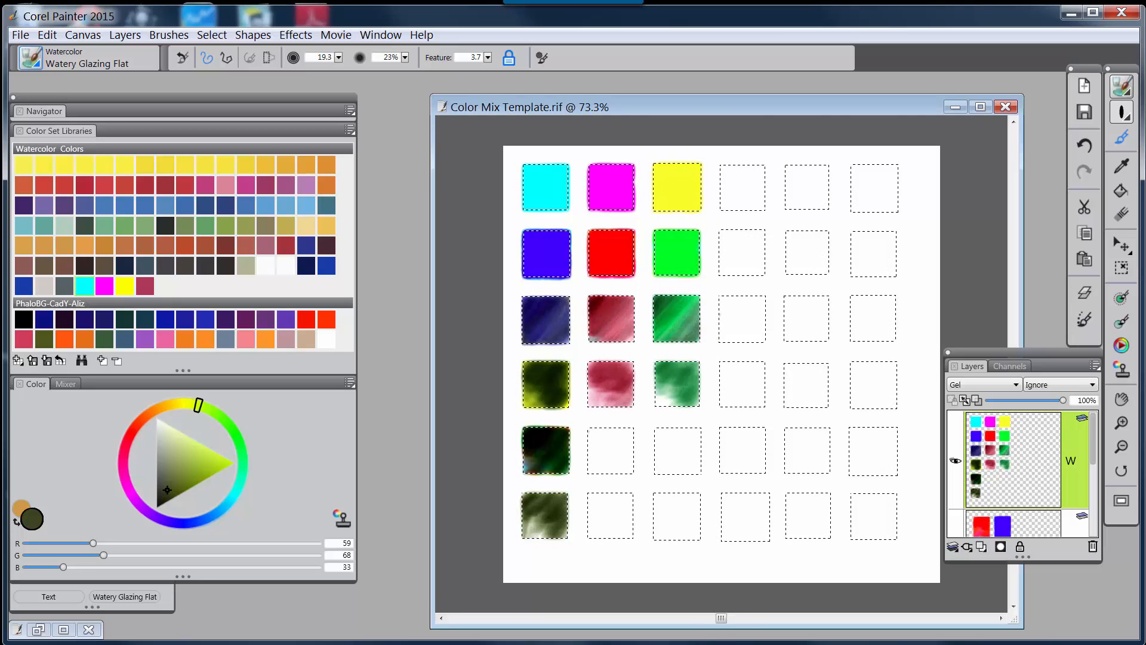
# Step: Try three dark greens sampled from the fifth row's first square in the sixth row's second square, undoing each test
pyautogui.keyDown('alt'); pyautogui.click(559, 433); pyautogui.keyUp('alt')
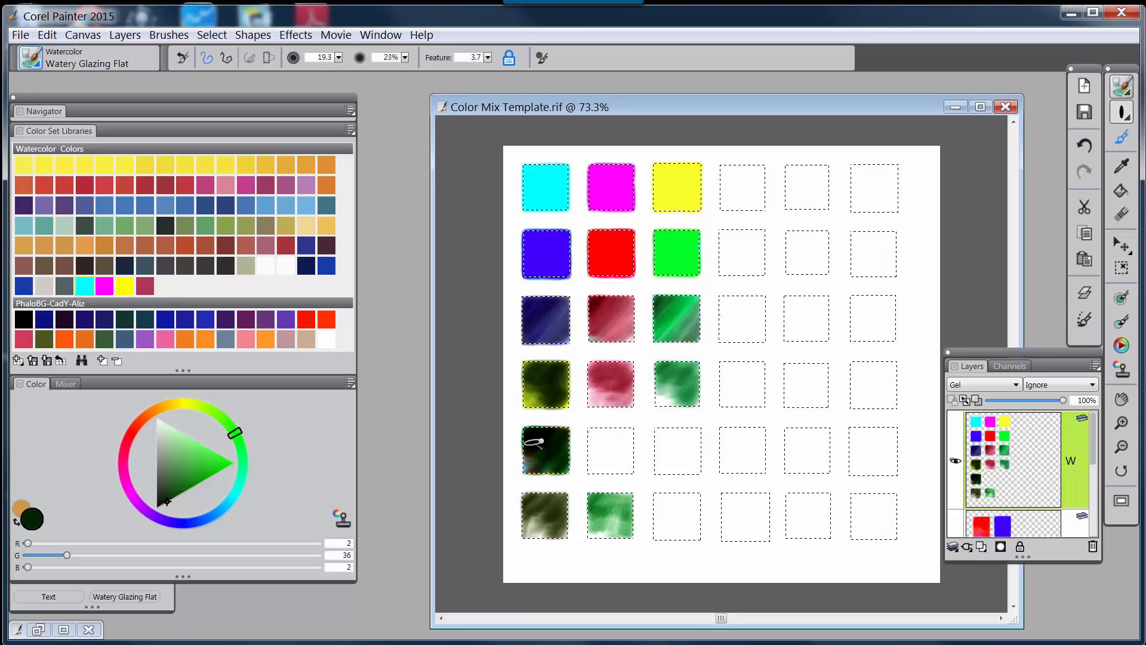
pyautogui.hotkey('ctrl', 'z')
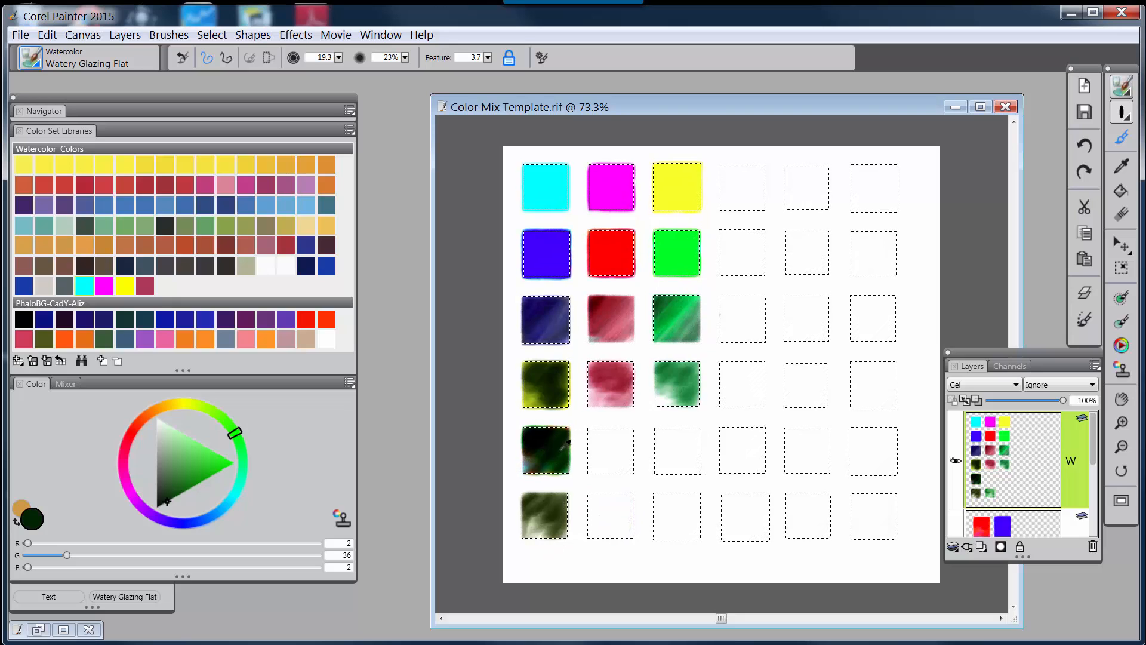
pyautogui.keyDown('alt'); pyautogui.click(566, 442); pyautogui.keyUp('alt')
pyautogui.moveTo(592, 509); pyautogui.dragTo(604, 490)
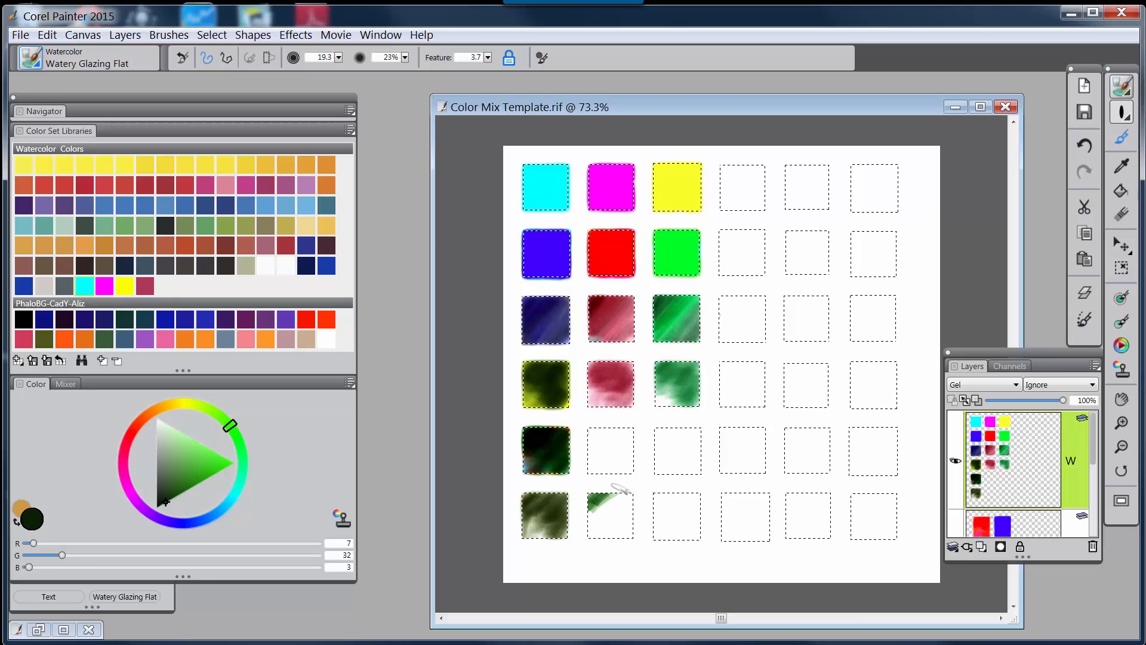
pyautogui.hotkey('ctrl', 'z')
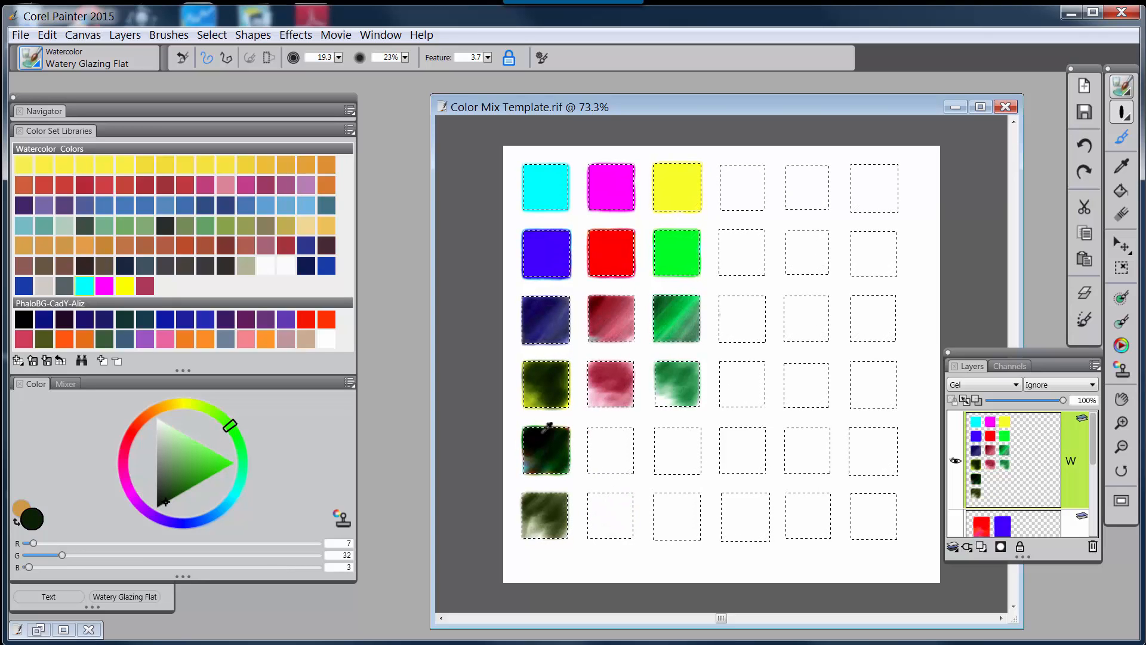
pyautogui.keyDown('alt'); pyautogui.click(527, 441); pyautogui.keyUp('alt')
pyautogui.moveTo(609, 513); pyautogui.dragTo(588, 495)
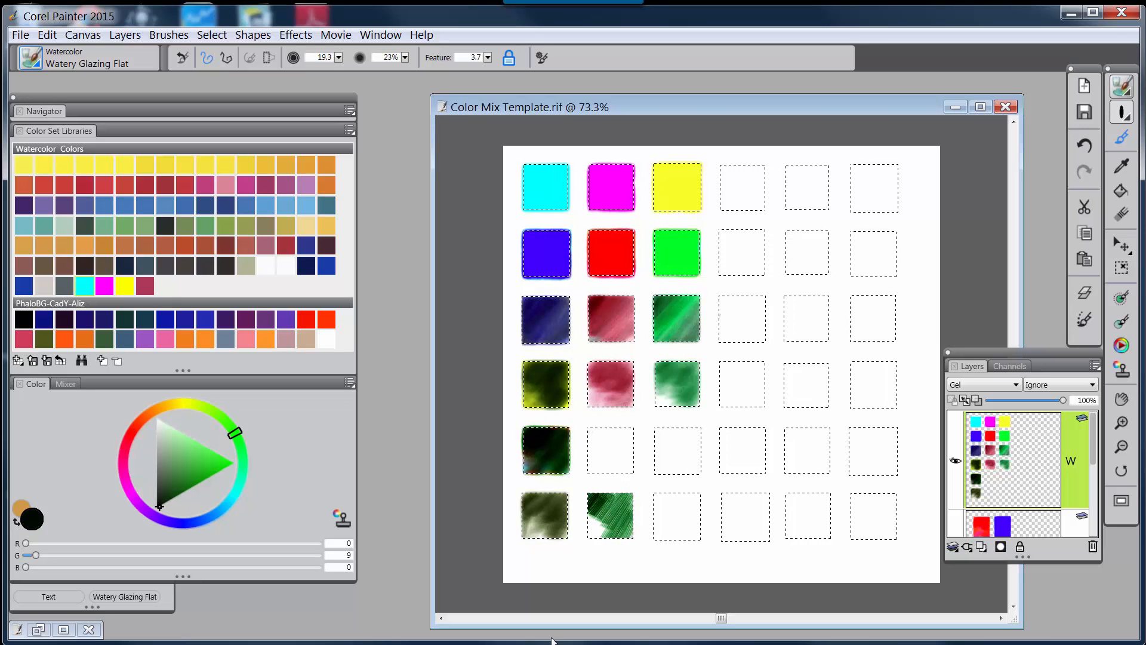
pyautogui.hotkey('ctrl', 'z')
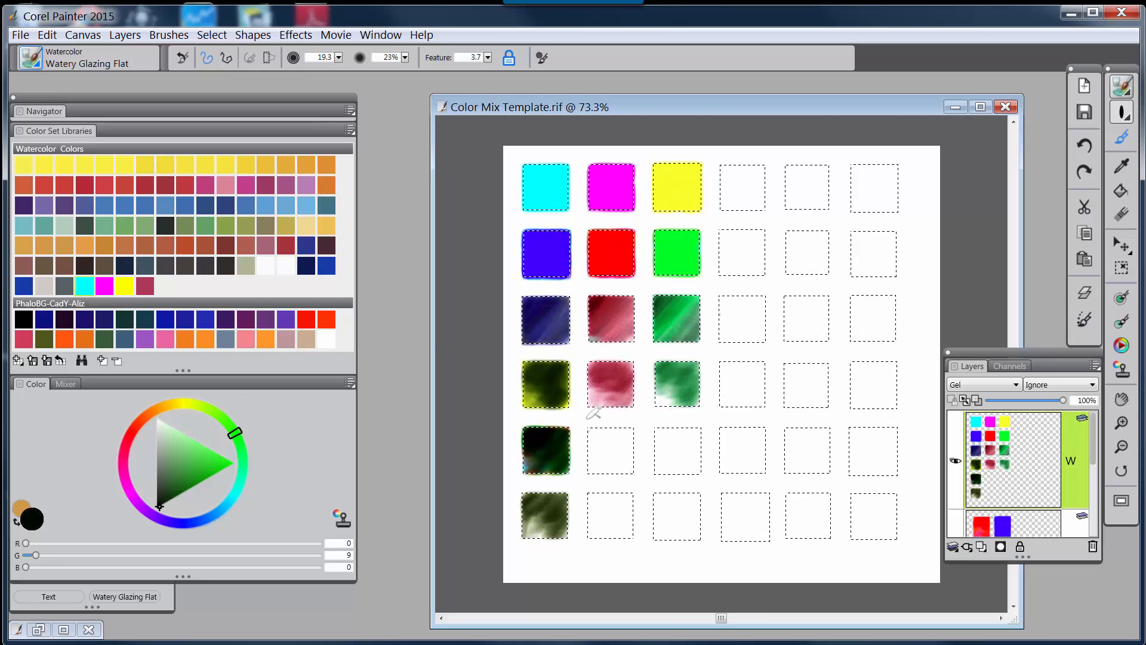
# Step: Glaze the sampled yellow over the fourth row's magenta-red square, then test the sampled orange-brown mixture in the square below and undo that test
pyautogui.keyDown('alt'); pyautogui.click(682, 183); pyautogui.keyUp('alt')
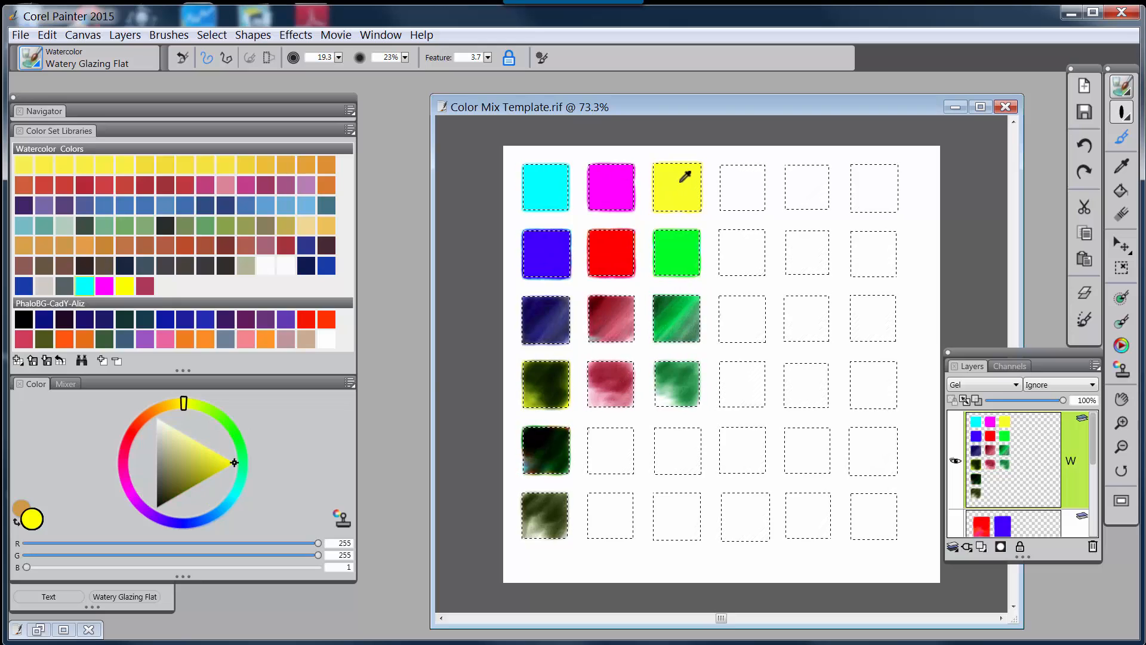
pyautogui.moveTo(601, 388); pyautogui.dragTo(594, 380)
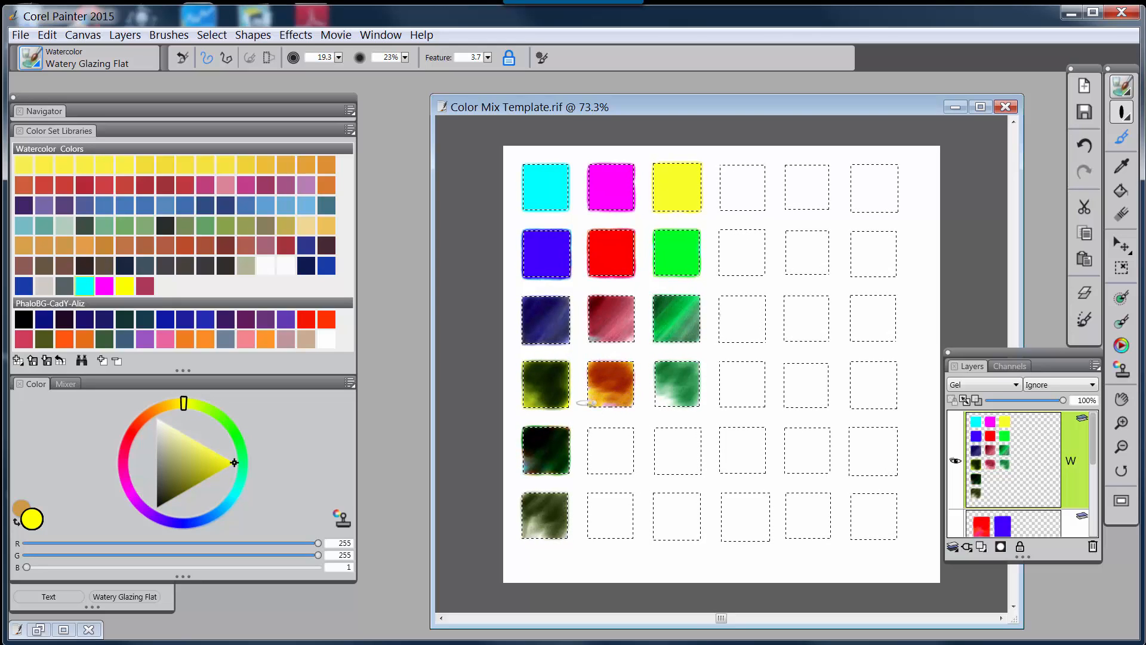
pyautogui.keyDown('alt'); pyautogui.click(618, 378); pyautogui.keyUp('alt')
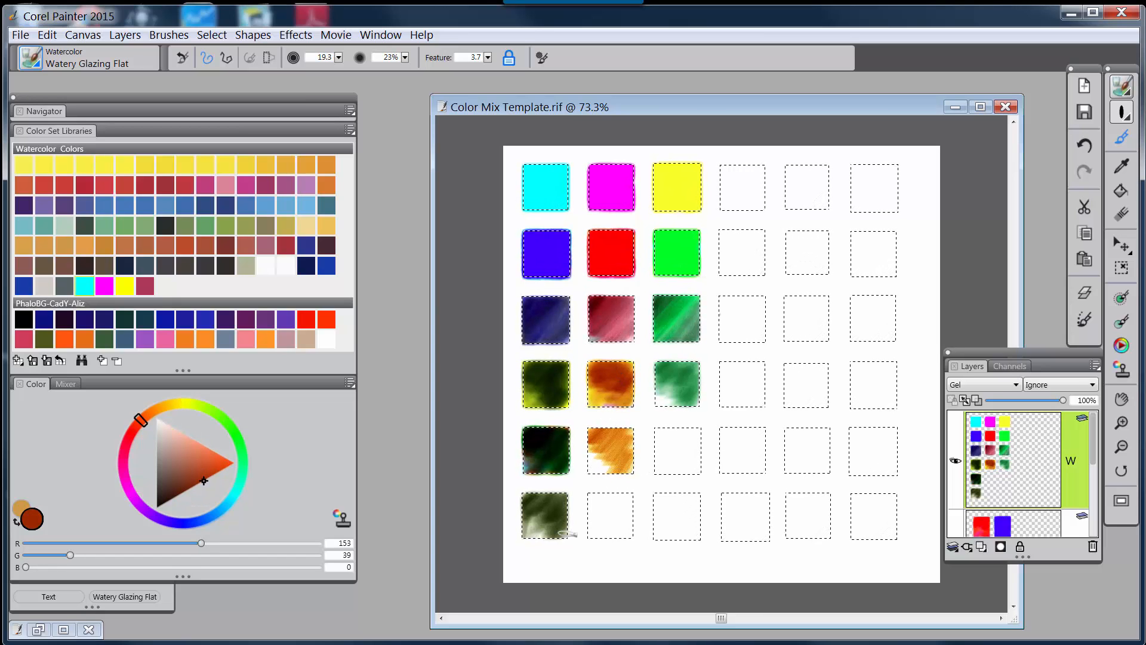
pyautogui.hotkey('ctrl', 'z')
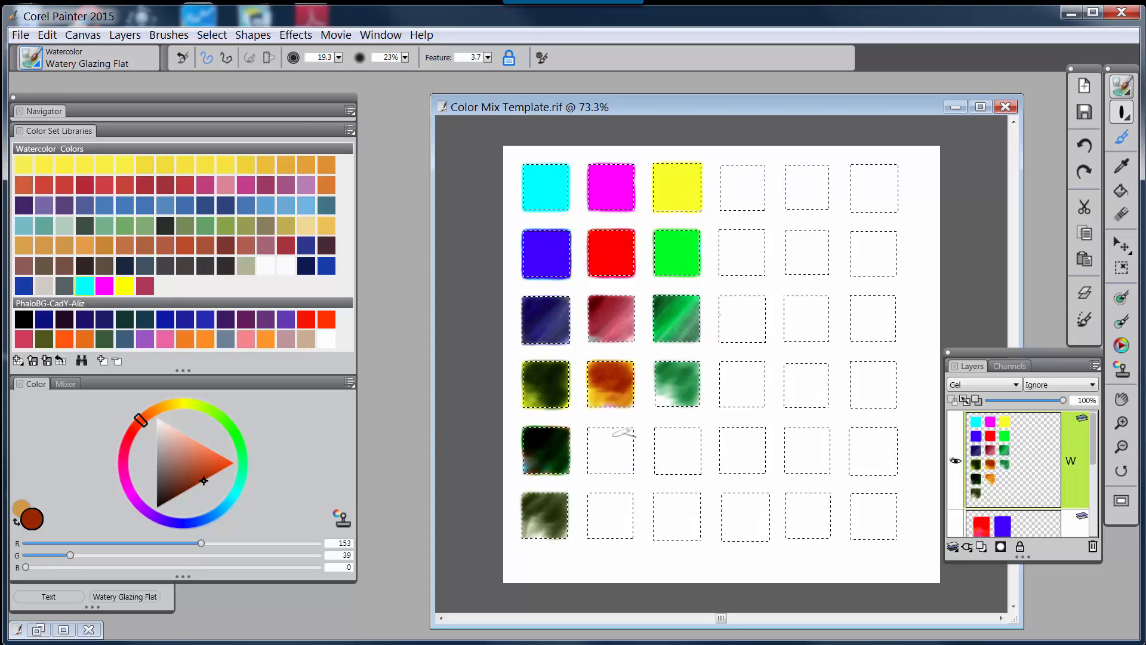
# Step: Glaze the third row's dark blue over the fourth row's orange square, and paint the sampled brown mixture in the square below
pyautogui.keyDown('alt'); pyautogui.click(550, 308); pyautogui.keyUp('alt')
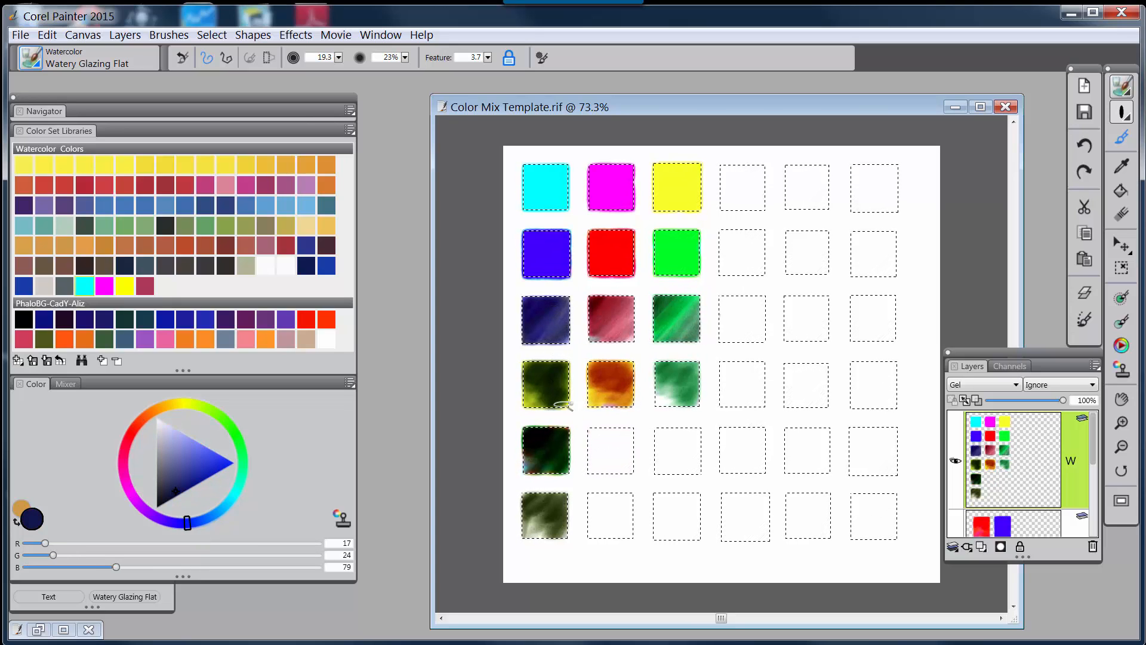
pyautogui.moveTo(596, 362); pyautogui.dragTo(589, 390)
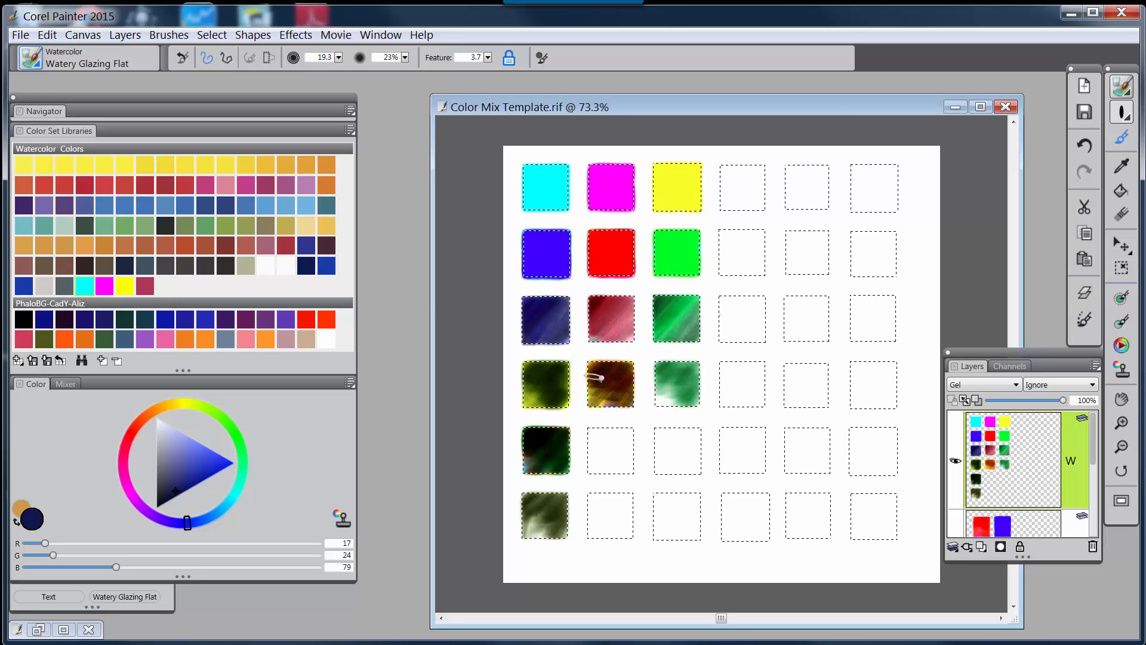
pyautogui.keyDown('alt'); pyautogui.click(615, 391); pyautogui.keyUp('alt')
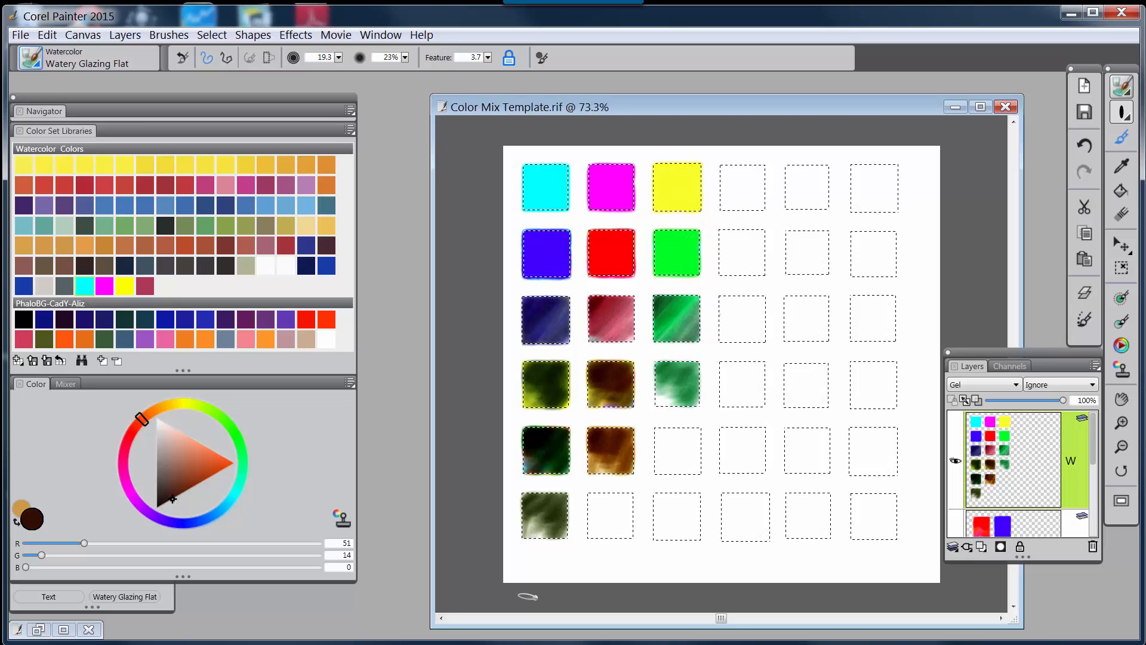
# Step: Glaze the sampled magenta over the fifth row's brown square, then test the sampled dark red in the square below and undo that test
pyautogui.keyDown('alt'); pyautogui.click(615, 184); pyautogui.keyUp('alt')
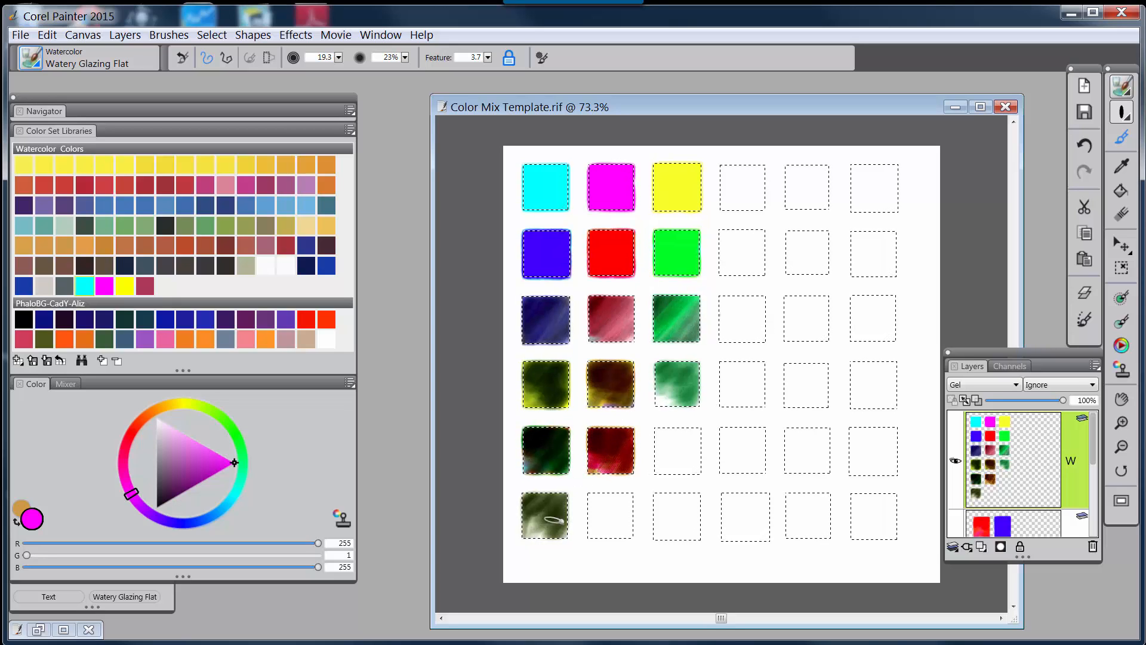
pyautogui.keyDown('alt'); pyautogui.click(618, 442); pyautogui.keyUp('alt')
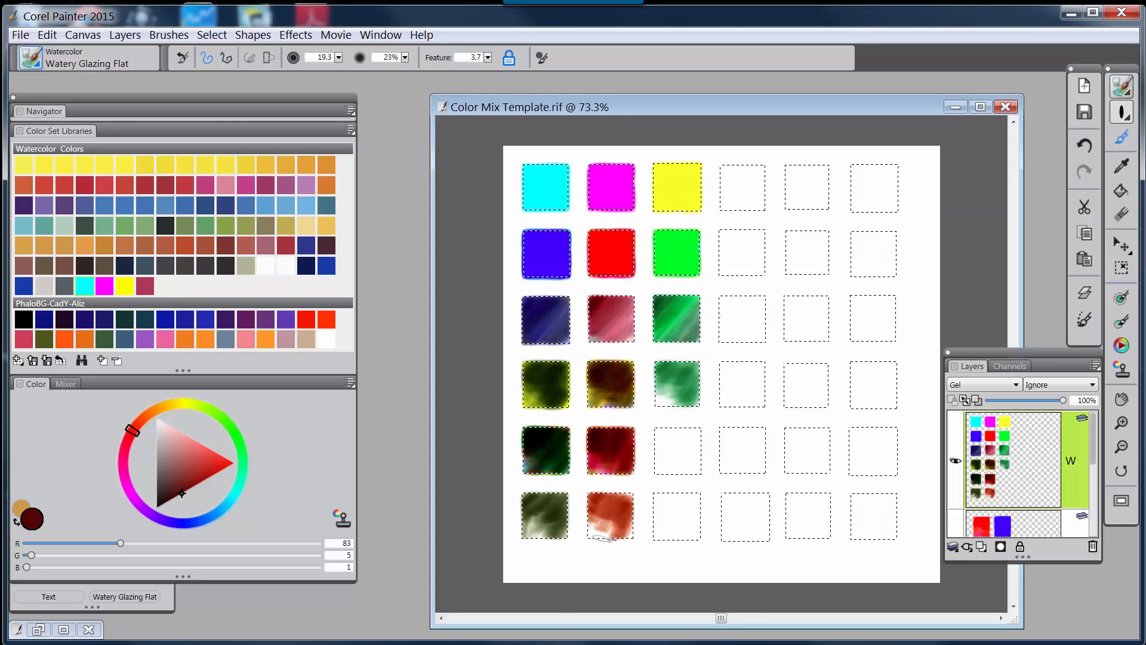
pyautogui.hotkey('ctrl', 'z')
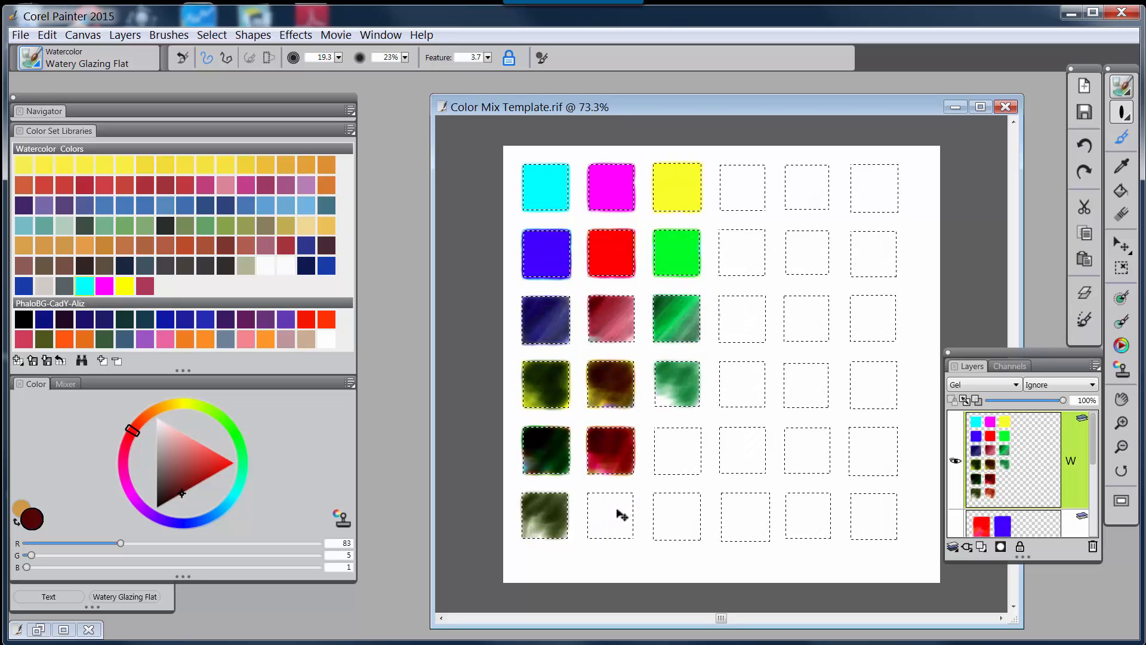
# Step: Glaze green and then yellow over the fifth row's dark red square, testing the sampled olive mixtures in the empty squares below and beside it
pyautogui.keyDown('alt'); pyautogui.click(675, 249); pyautogui.keyUp('alt')
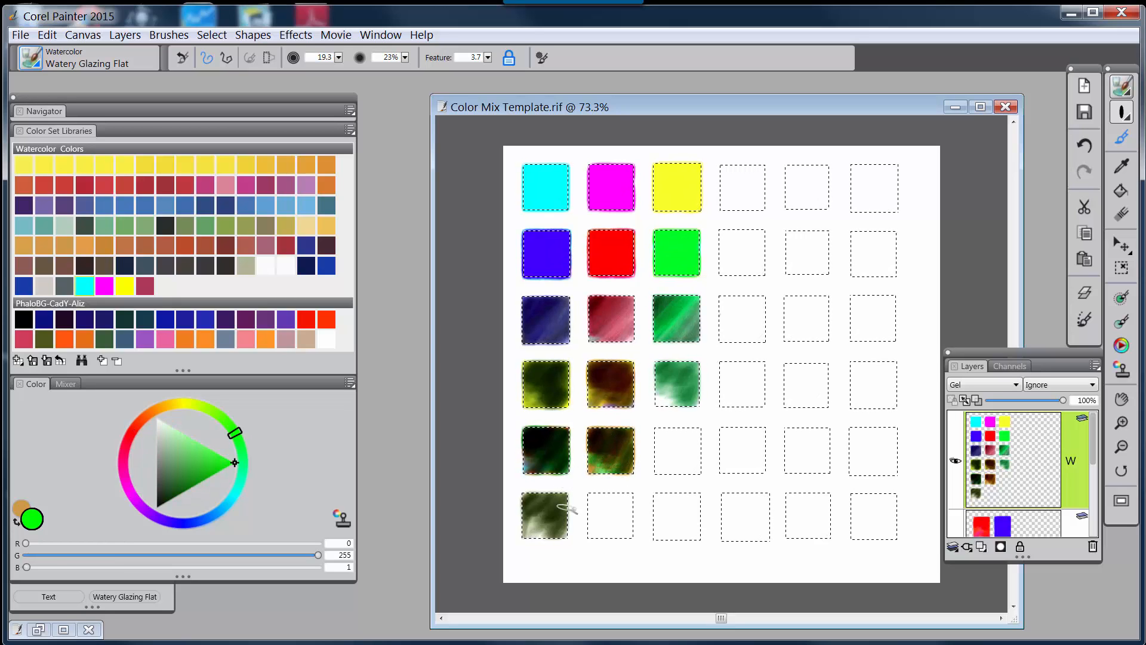
pyautogui.keyDown('alt'); pyautogui.click(609, 444); pyautogui.keyUp('alt')
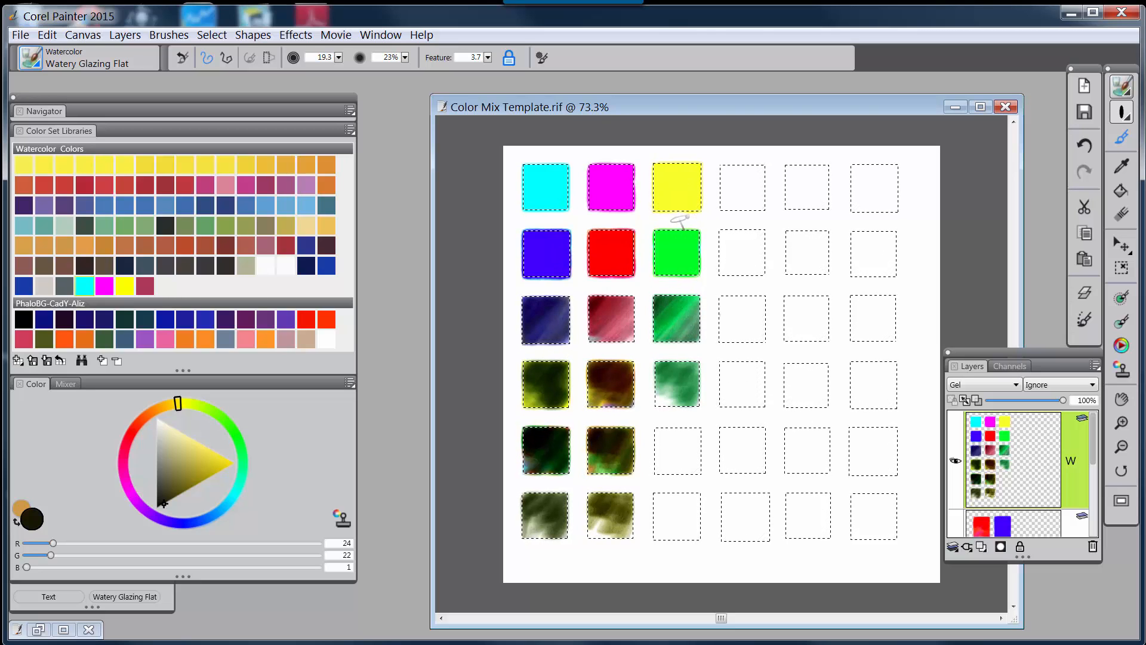
pyautogui.keyDown('alt'); pyautogui.click(684, 193); pyautogui.keyUp('alt')
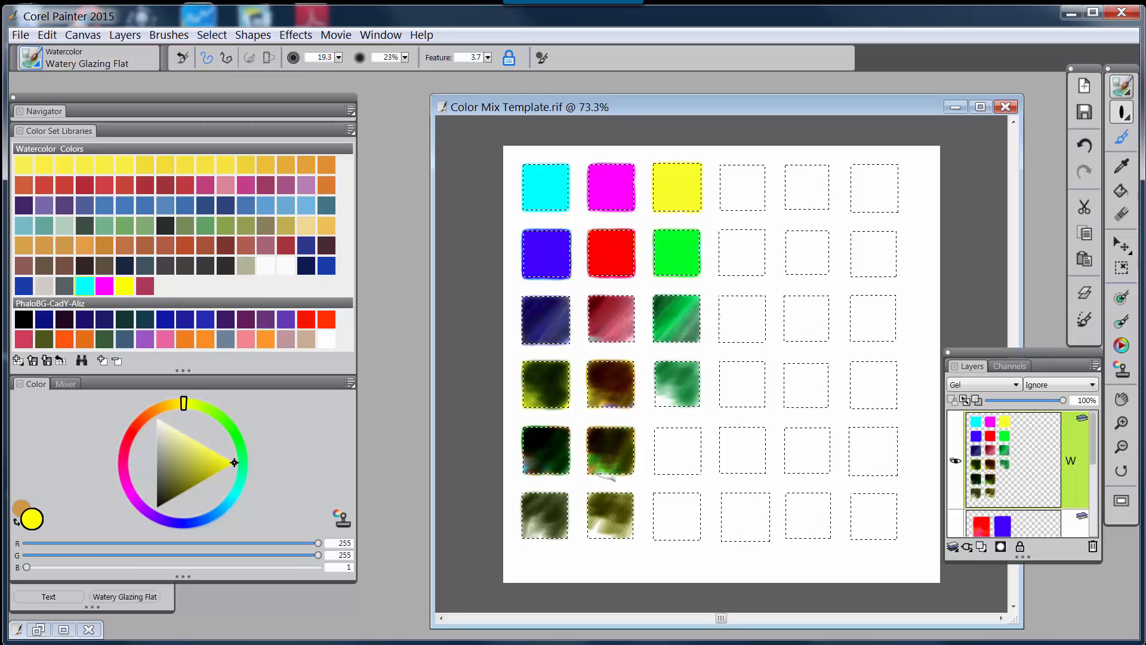
pyautogui.keyDown('alt'); pyautogui.click(616, 435); pyautogui.keyUp('alt')
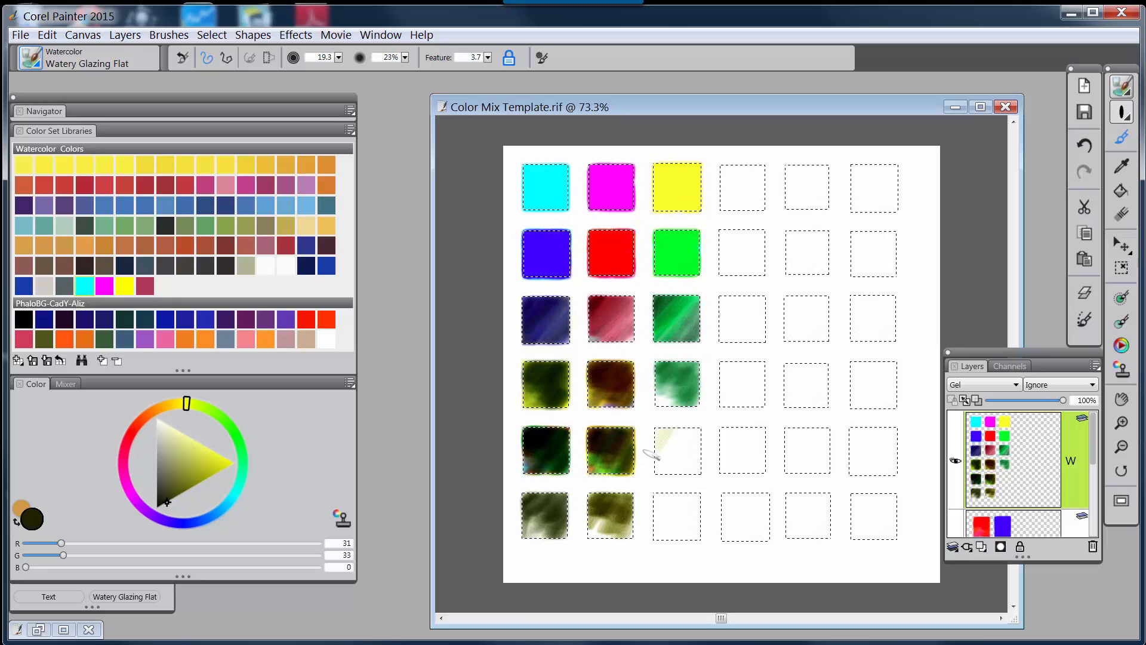